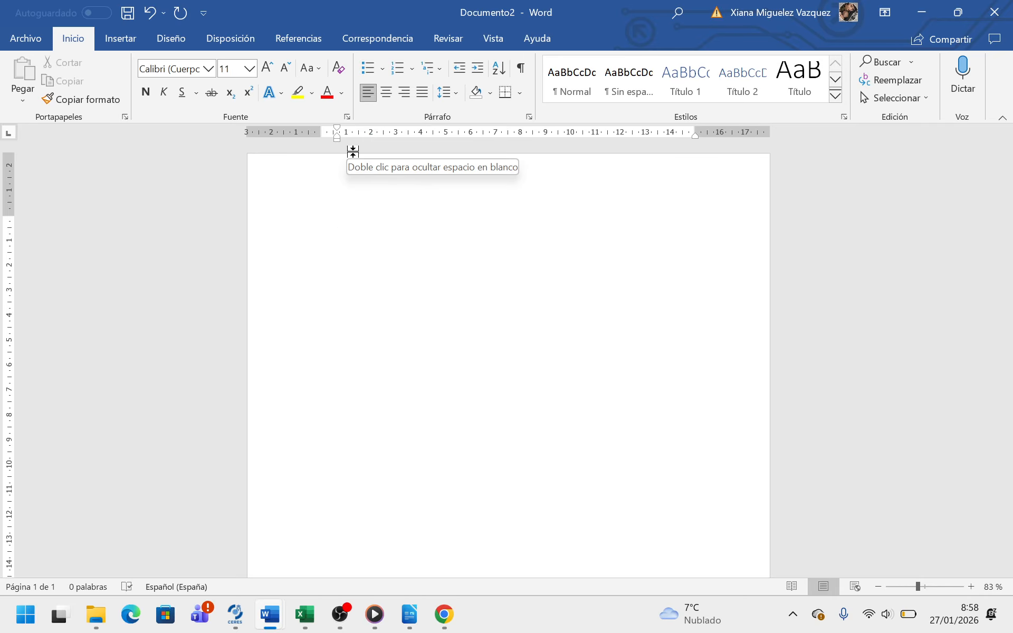
Start a bulleted list in the blank document using the blue check mark bullet from the bullet library.
{"action": "left_click", "coordinate": [368, 68]}
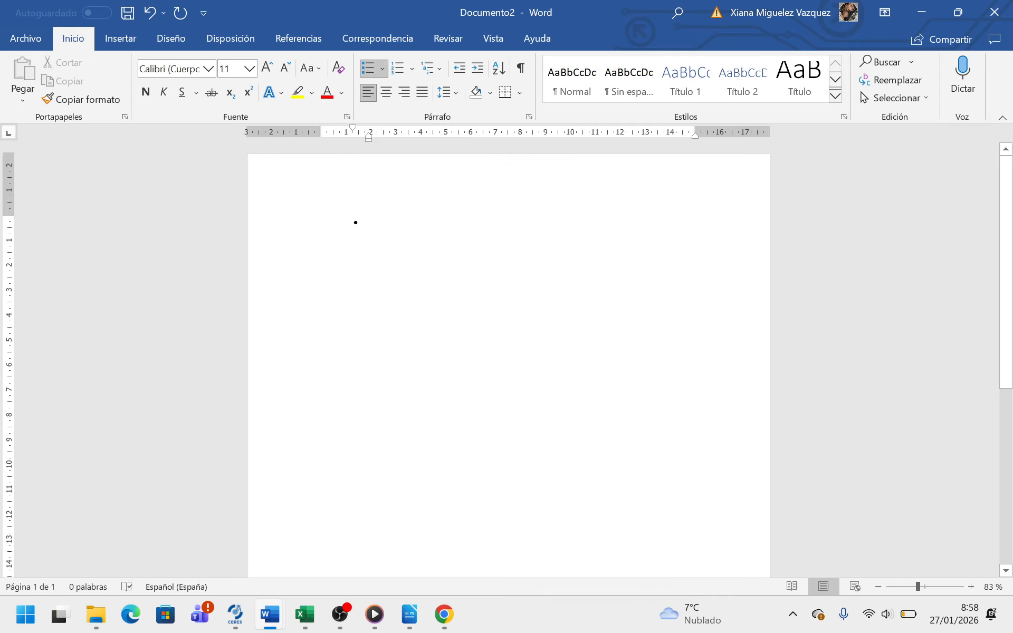
{"action": "left_click", "coordinate": [382, 68]}
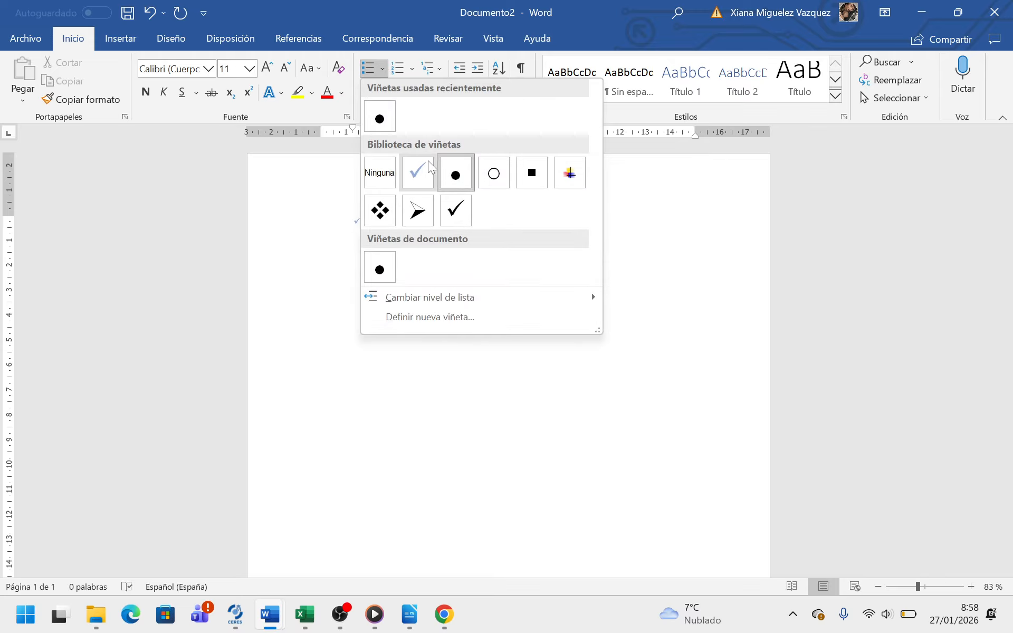
{"action": "left_click", "coordinate": [336, 257]}
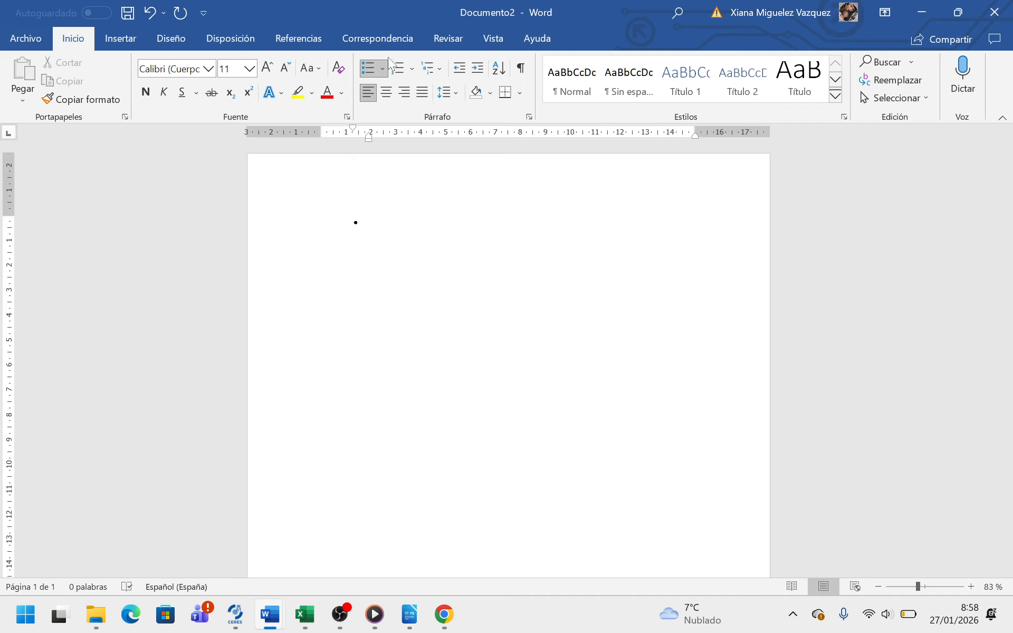
{"action": "left_click", "coordinate": [383, 69]}
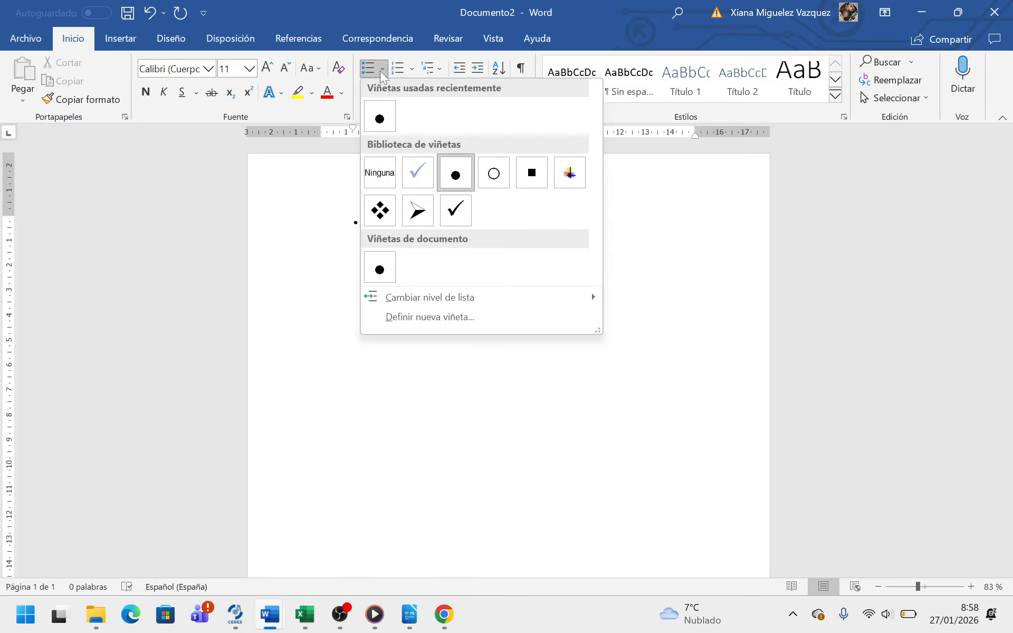
{"action": "left_click", "coordinate": [353, 217]}
{"action": "left_click", "coordinate": [383, 68]}
{"action": "left_click", "coordinate": [422, 181]}
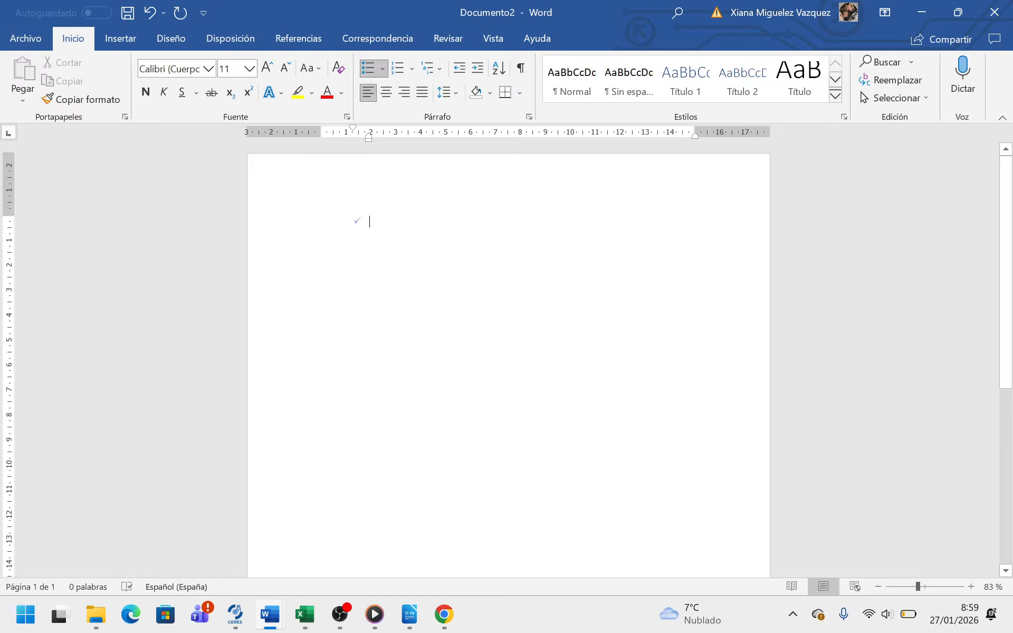
Enter the items "Njkdlfjksv" and "jkhdjdkvnjvk" and change the list to 1., 2., 3. numbering.
{"action": "type", "text": "Nikdlfjksv"}
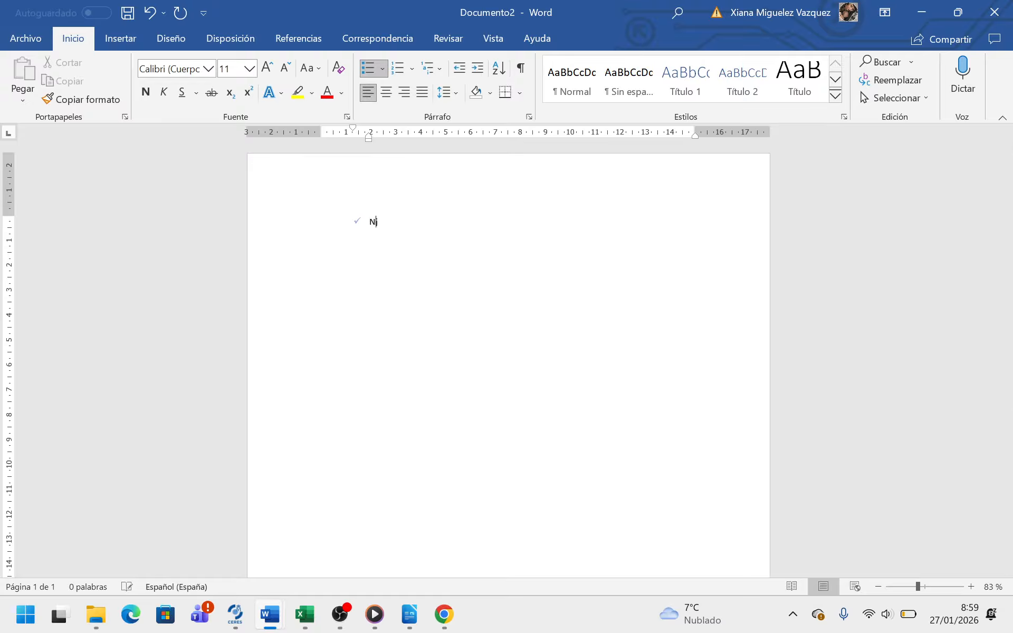
{"action": "key", "text": "Return"}
{"action": "type", "text": "jkhdjdkvnjvk"}
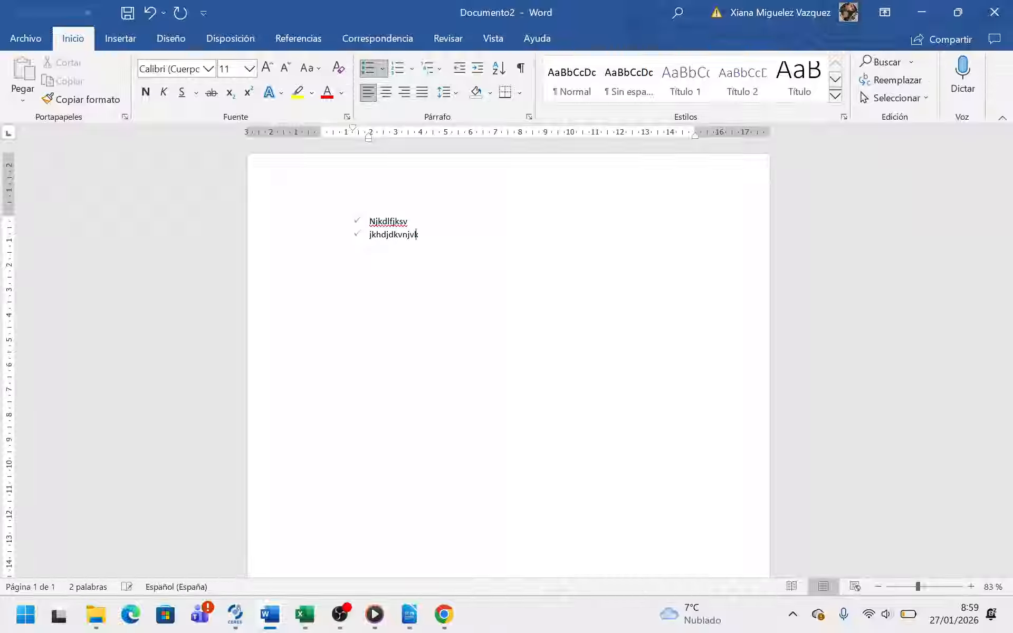
{"action": "key", "text": "Return"}
{"action": "left_click", "coordinate": [412, 69]}
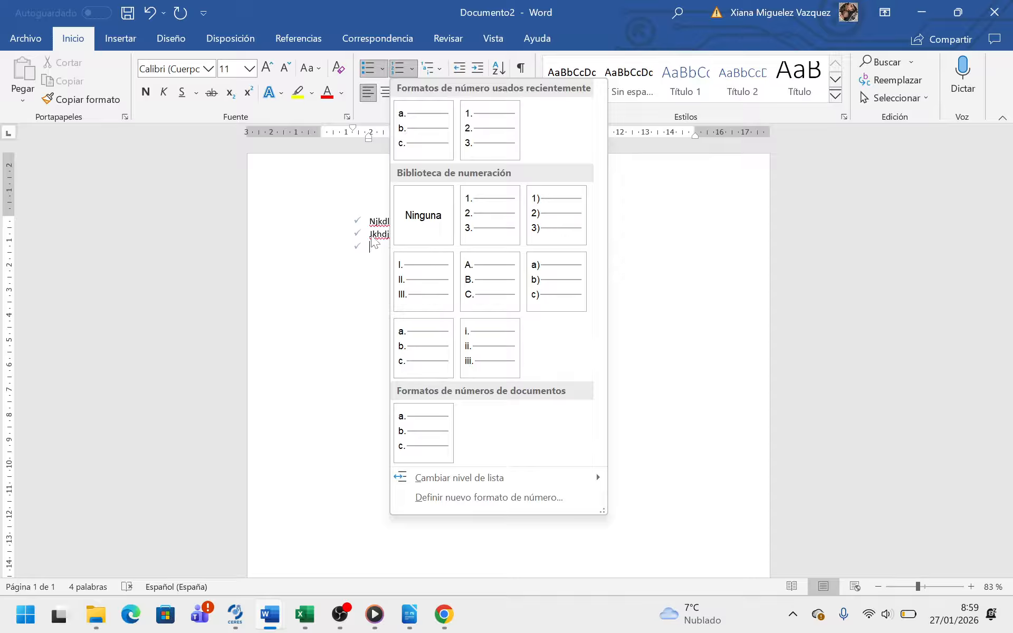
{"action": "left_click", "coordinate": [491, 218]}
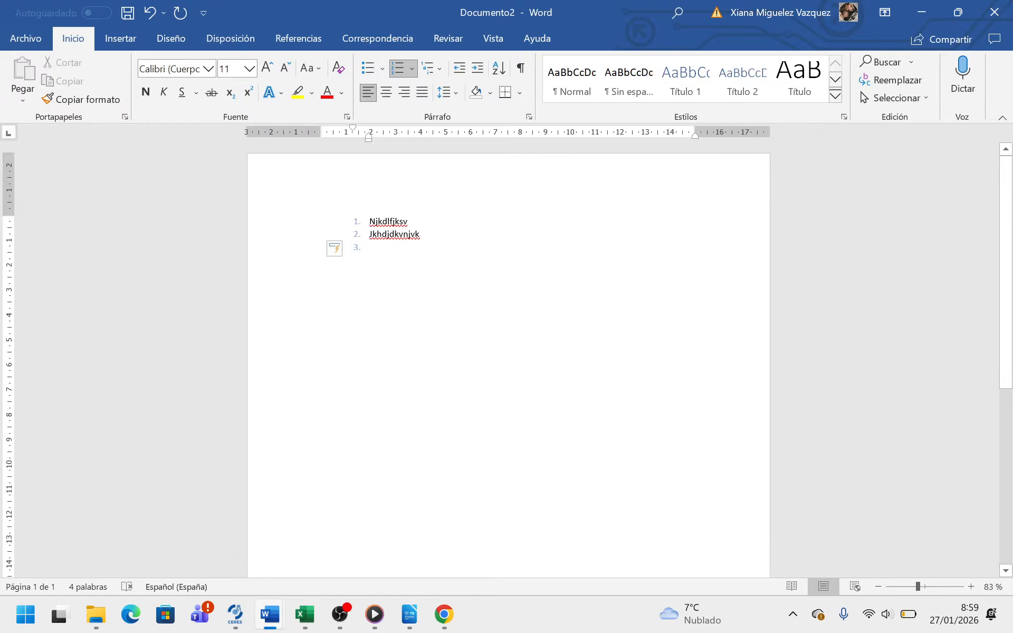
Delete all the list items and remove the remaining numbering so the page is blank.
{"action": "left_click_drag", "start_coordinate": [370, 248], "coordinate": [328, 203]}
{"action": "key", "text": "BackSpace"}
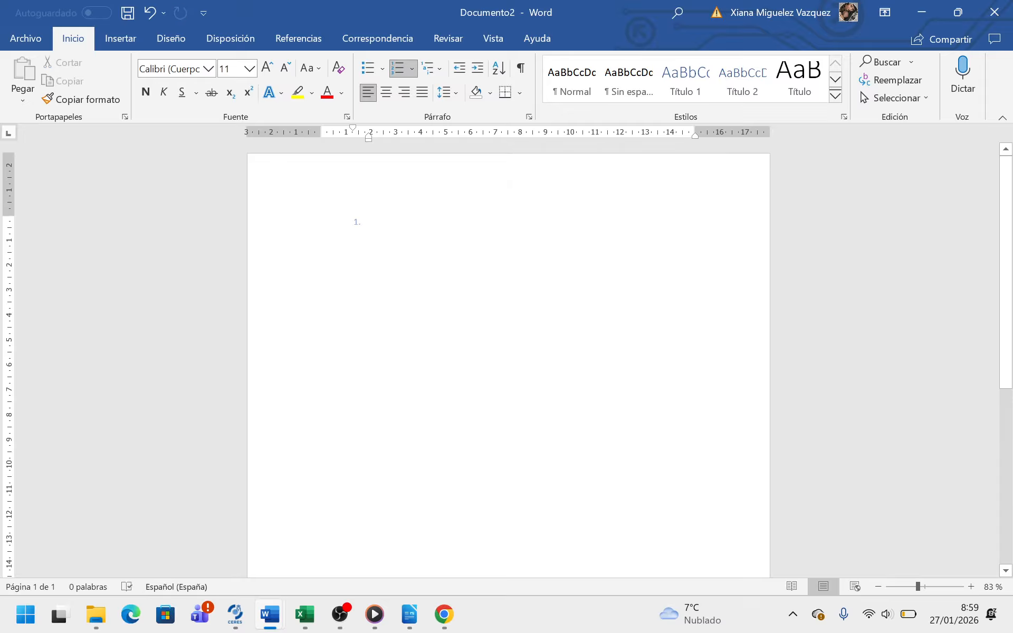
{"action": "key", "text": "BackSpace"}
{"action": "key", "text": "BackSpace"}
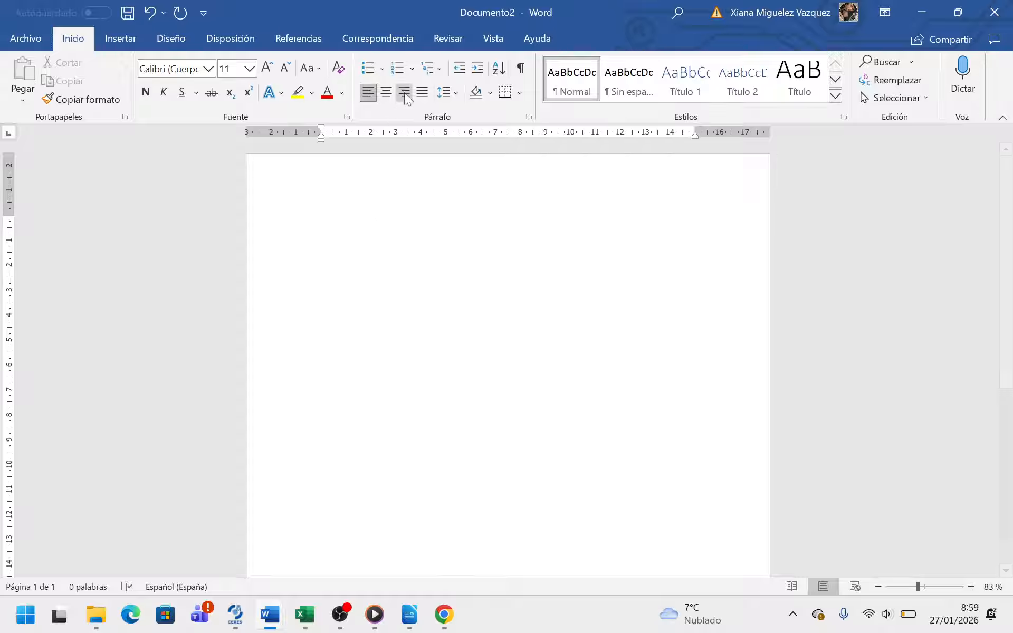
Start a multilevel list in the 1., 1.1., 1.1.1. format with the first-level items "Título 1." and "Título 2.".
{"action": "left_click", "coordinate": [438, 69]}
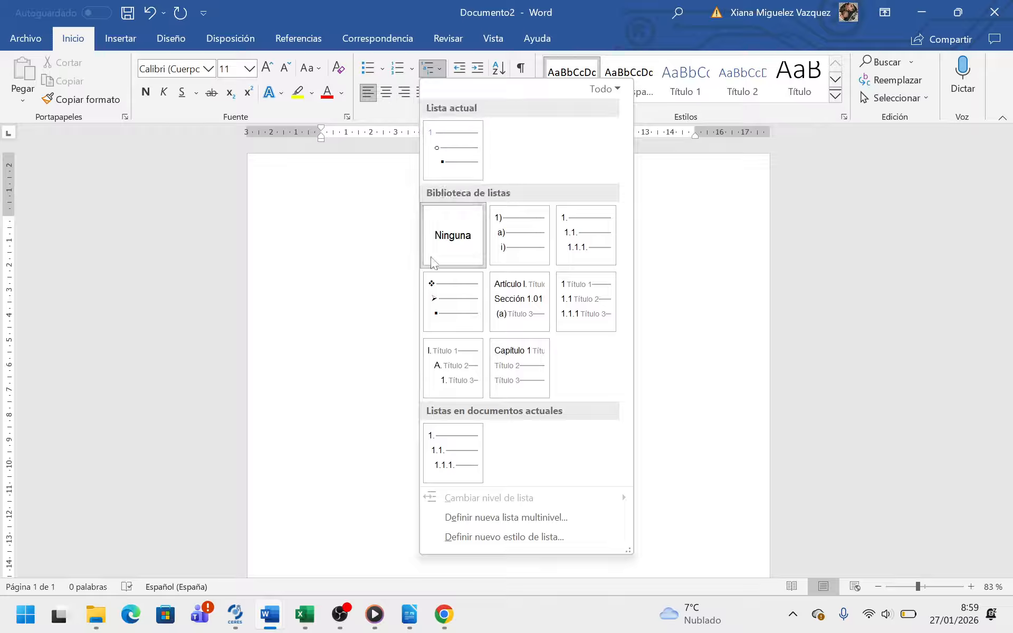
{"action": "left_click", "coordinate": [468, 461]}
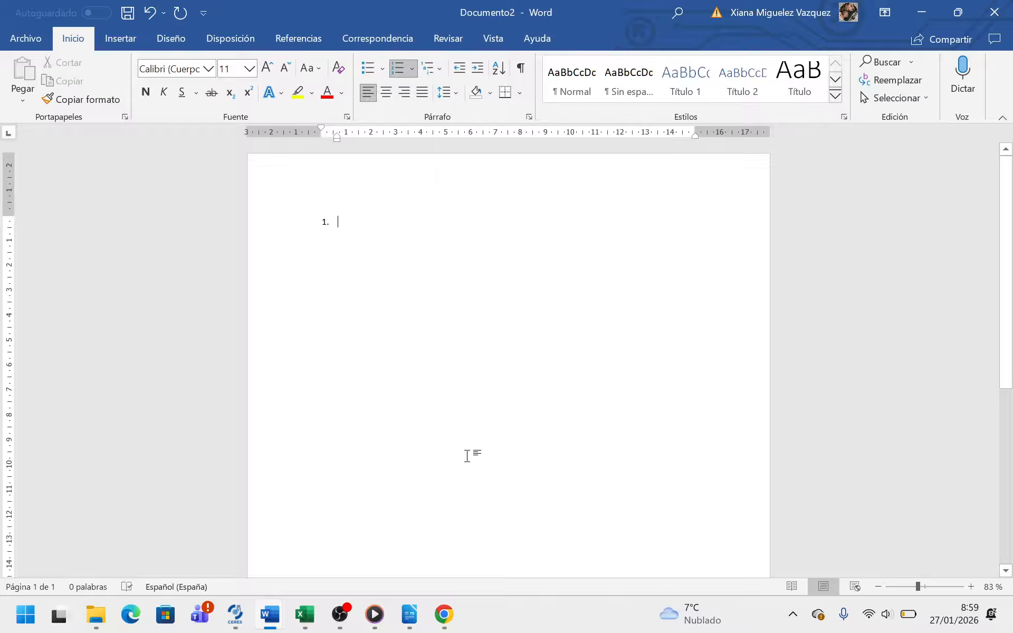
{"action": "type", "text": "T"}
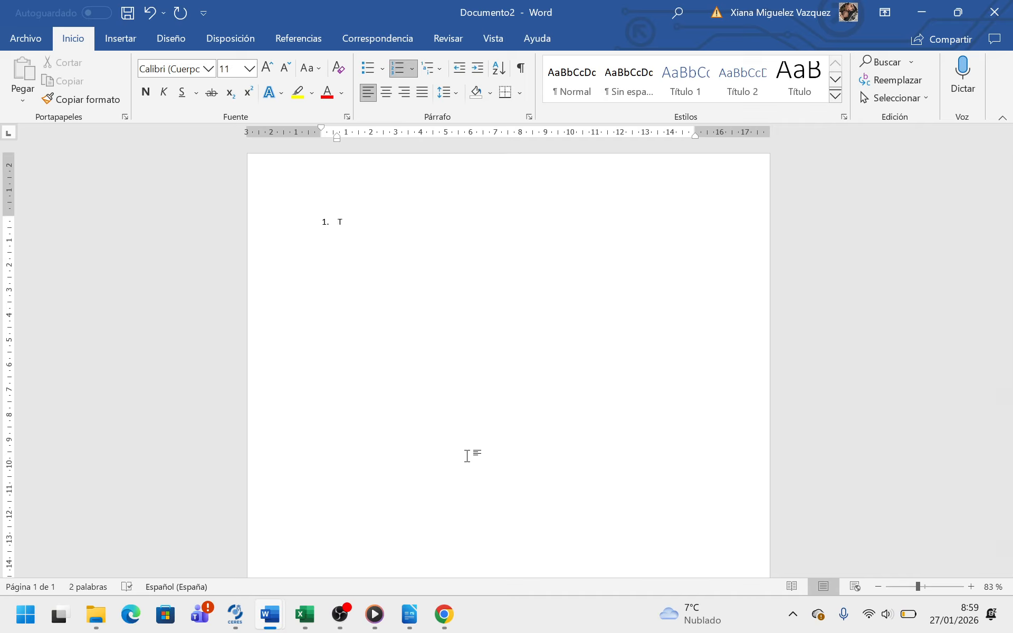
{"action": "type", "text": "i"}
{"action": "type", "text": "tulo"}
{"action": "type", "text": " 1."}
{"action": "type", "text": "Títu"}
{"action": "type", "text": "lo 2."}
Add the second-level items "Sección 2" and "Sección 3" under "Título 2.".
{"action": "key", "text": "Tab"}
{"action": "type", "text": "Se"}
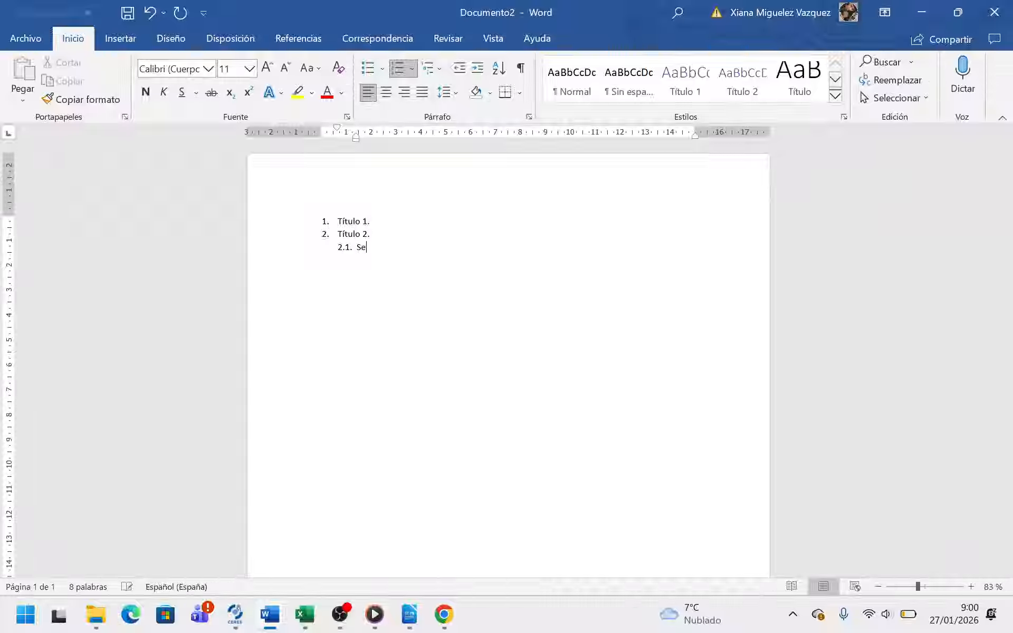
{"action": "type", "text": "cción "}
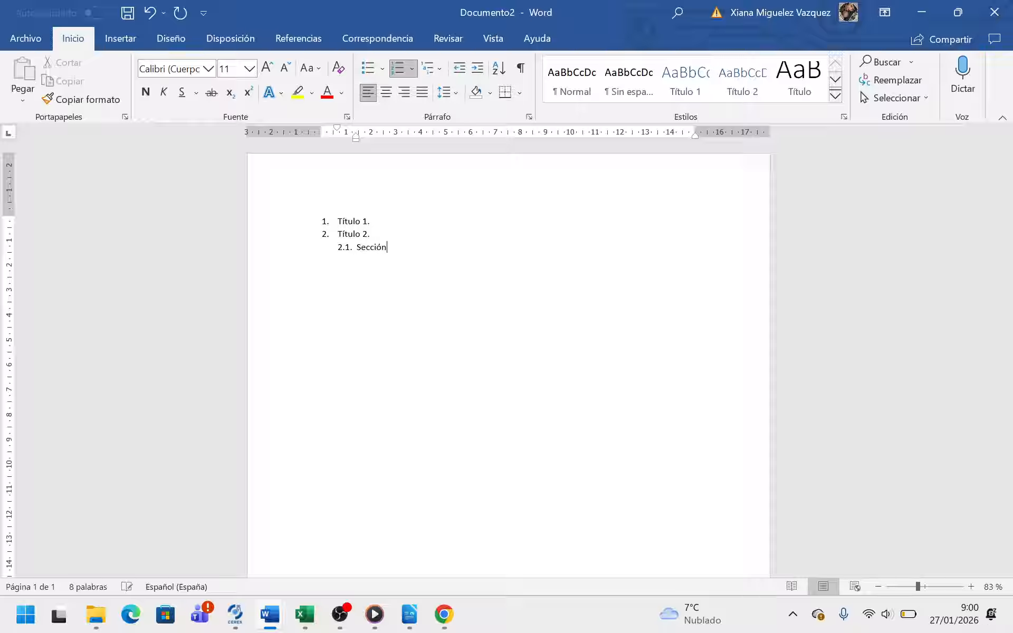
{"action": "type", "text": "2"}
{"action": "key", "text": "Return"}
{"action": "type", "text": "Sec"}
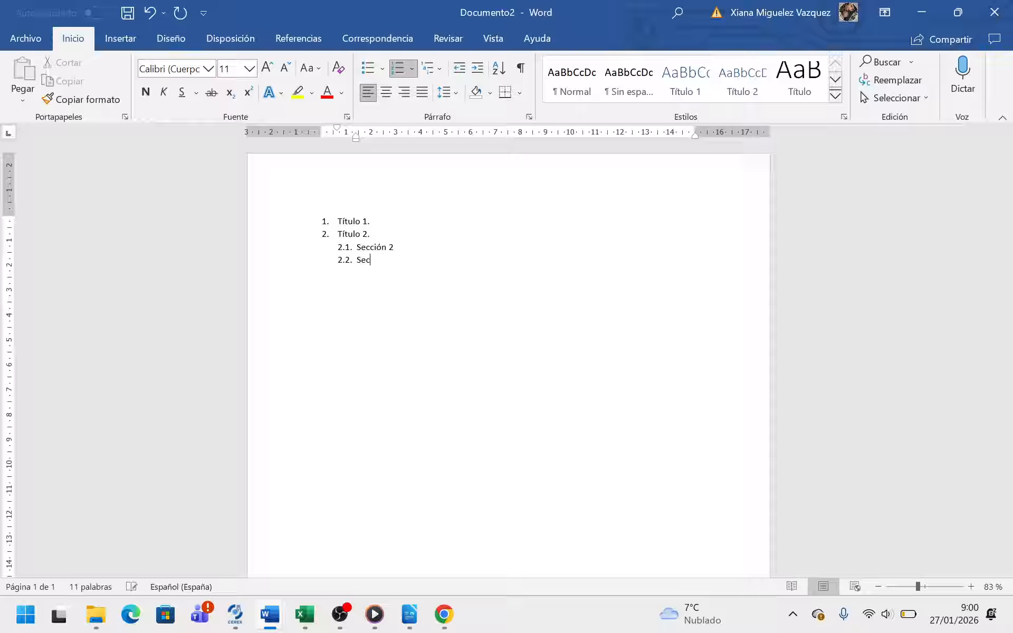
{"action": "type", "text": "ción 3"}
Add a new list item below "Sección 3", change it to the first list level and enter "Título 3.".
{"action": "key", "text": "Return"}
{"action": "left_click", "coordinate": [411, 68]}
{"action": "mouse_move", "coordinate": [468, 477]}
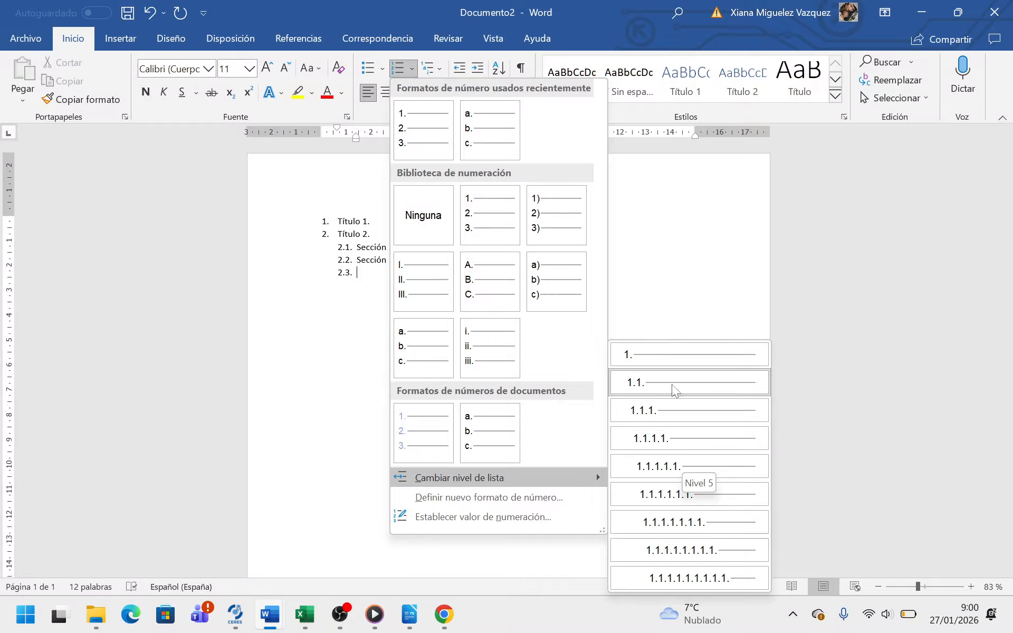
{"action": "left_click", "coordinate": [670, 363]}
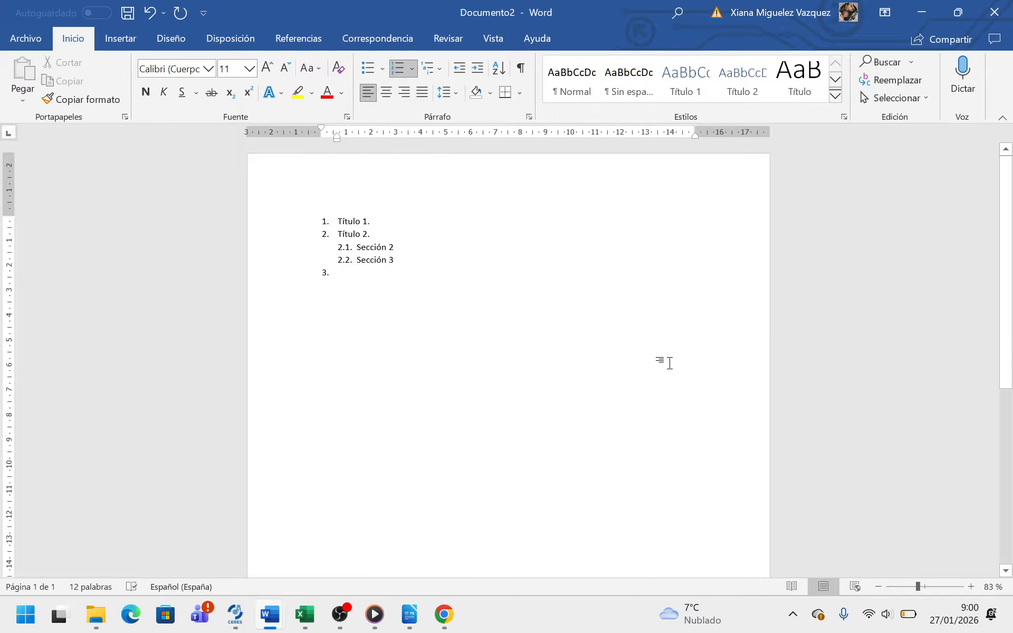
{"action": "type", "text": "Ti"}
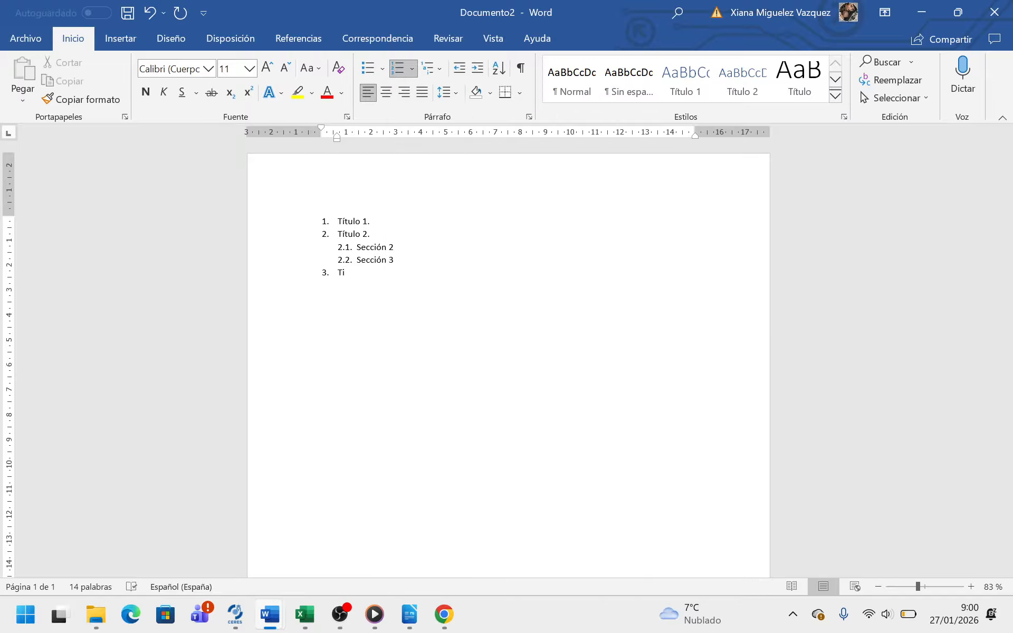
{"action": "key", "text": "BackSpace"}
{"action": "type", "text": "ítulo 3."}
End the list after "Título 3." and enter the plain paragraph "sjkjdufvfoavfvjfvijldv" below it.
{"action": "key", "text": "BackSpace"}
{"action": "key", "text": "BackSpace"}
{"action": "type", "text": "sjkjd"}
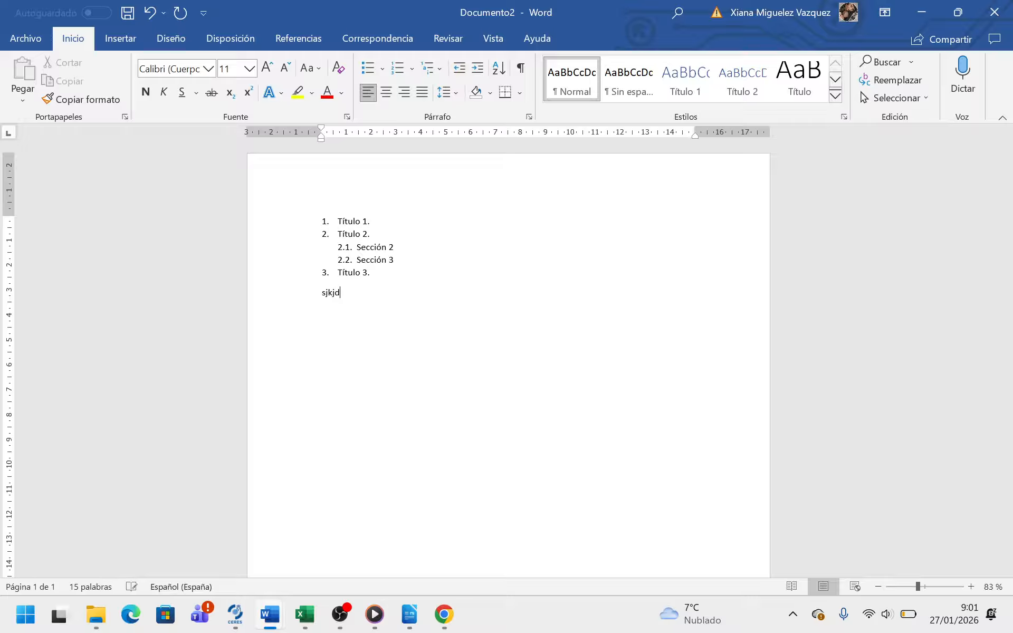
{"action": "type", "text": "ufvfoavfvjfvijldv"}
{"action": "key", "text": "Return"}
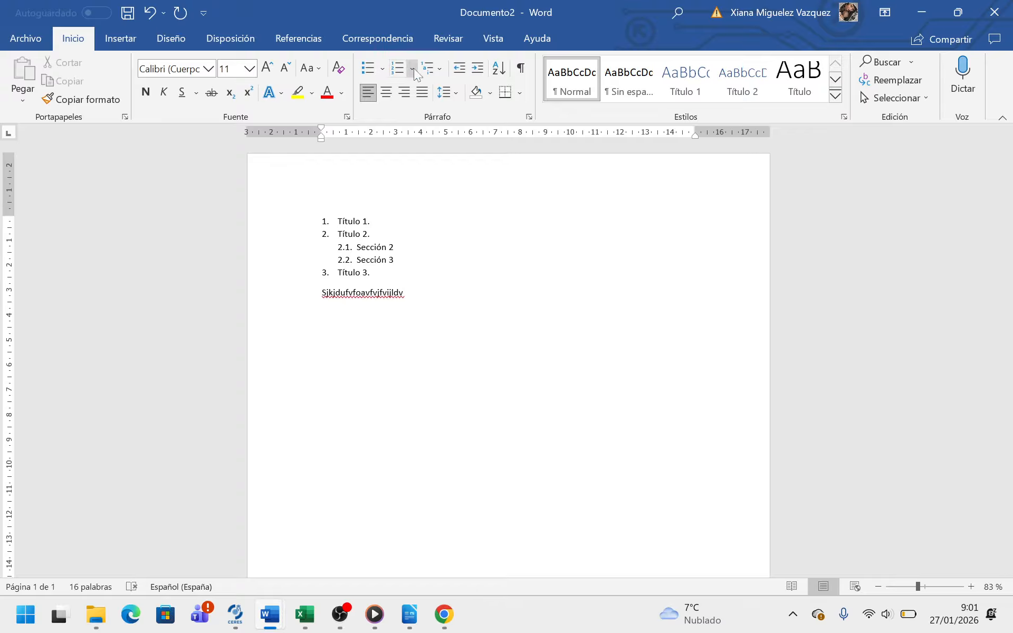
Apply the 1., 1.1., 1.1.1. multilevel list to the empty line below the paragraph and select its number.
{"action": "left_click", "coordinate": [436, 67]}
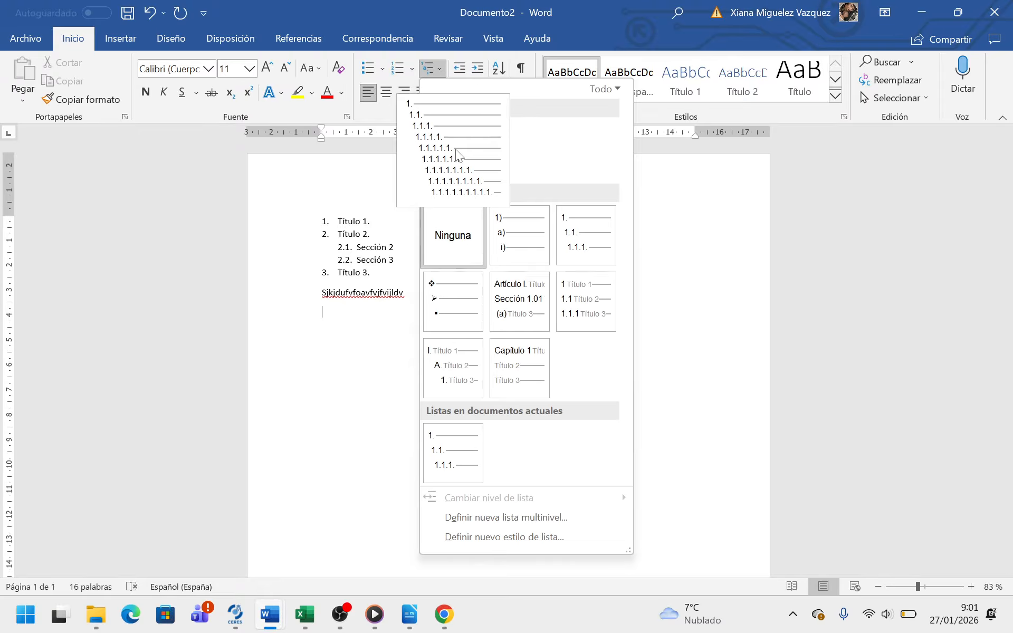
{"action": "left_click", "coordinate": [458, 154]}
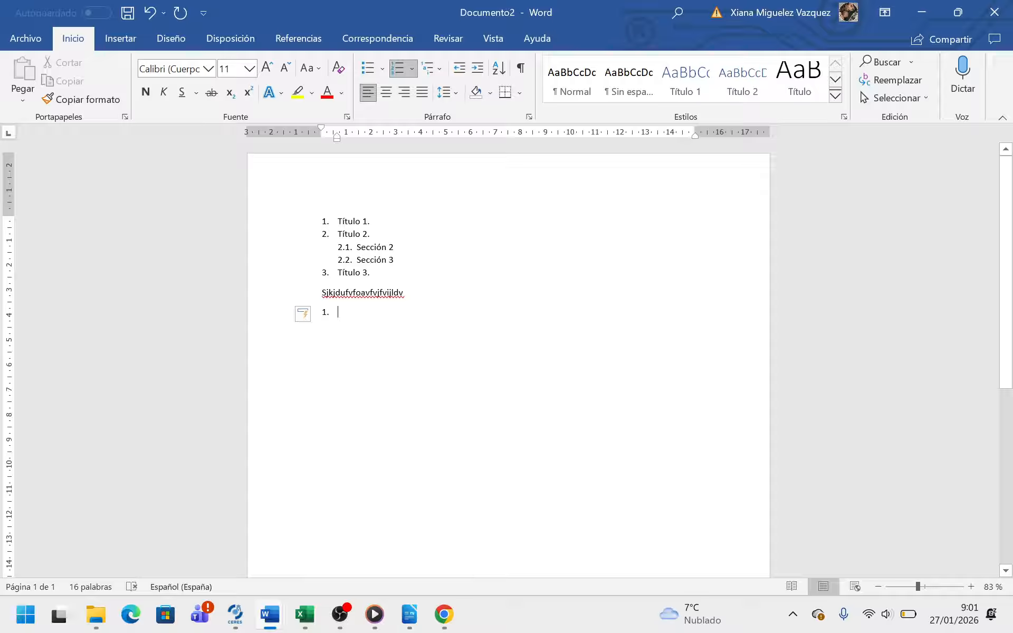
{"action": "left_click", "coordinate": [325, 313]}
{"action": "right_click", "coordinate": [328, 315]}
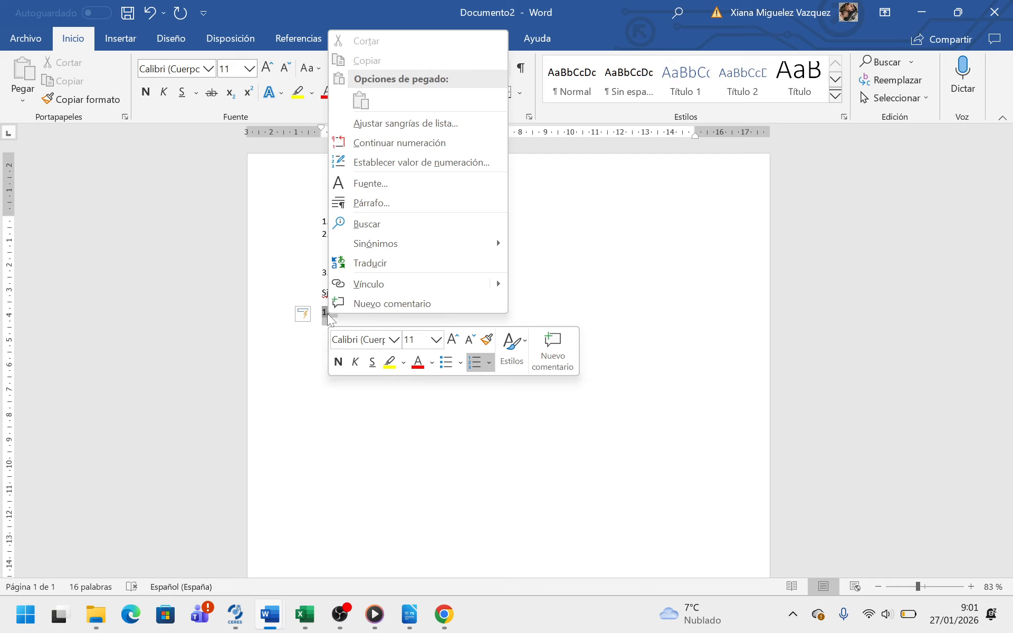
{"action": "left_click", "coordinate": [330, 351]}
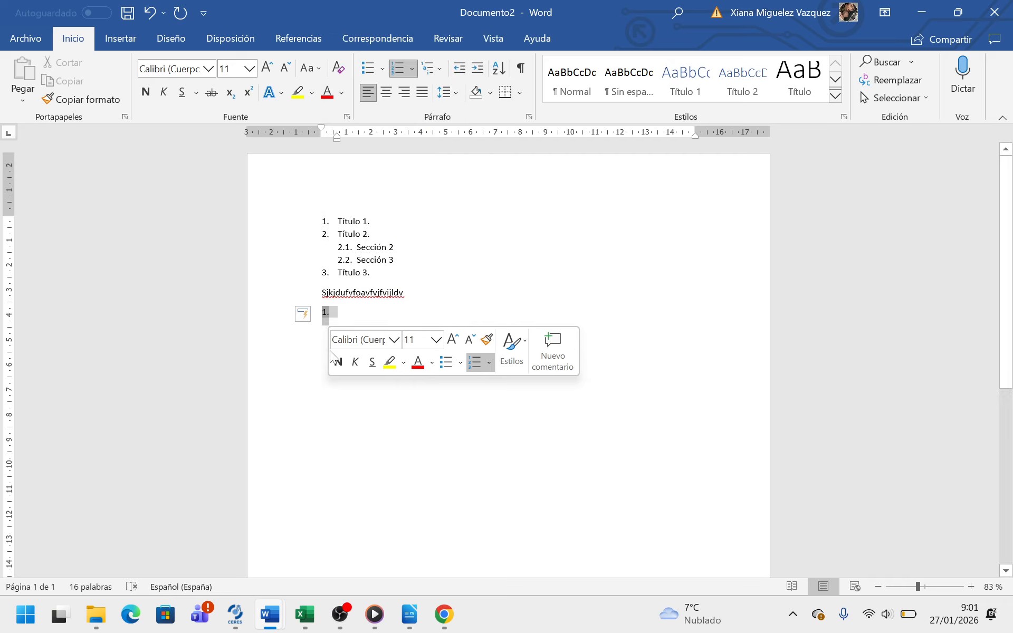
{"action": "left_click", "coordinate": [305, 451]}
{"action": "left_click", "coordinate": [326, 313]}
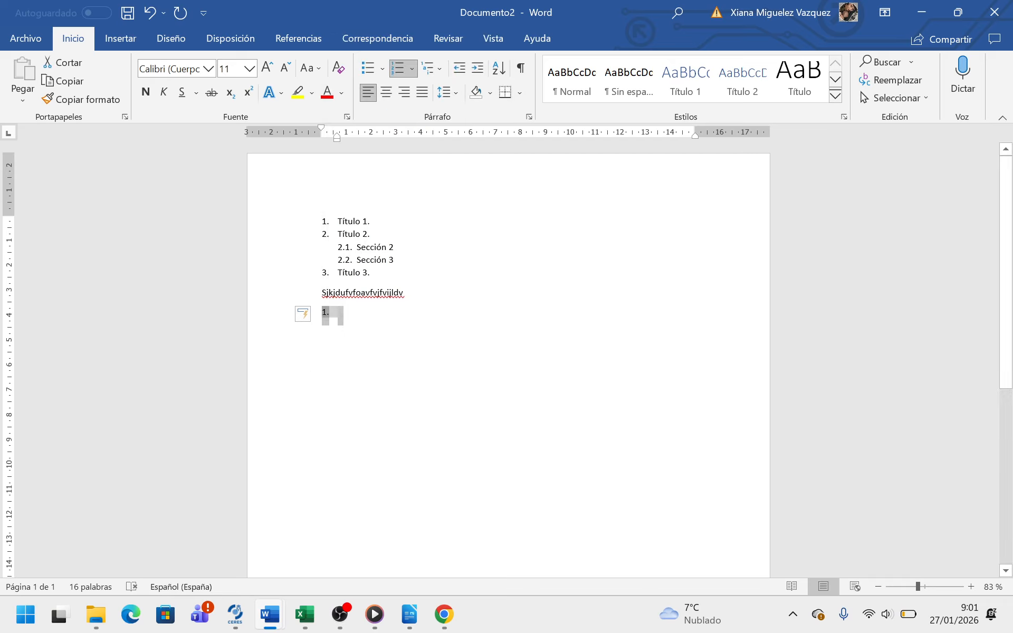
Make the numbering of the item below the paragraph continue from the previous list.
{"action": "left_click", "coordinate": [412, 68]}
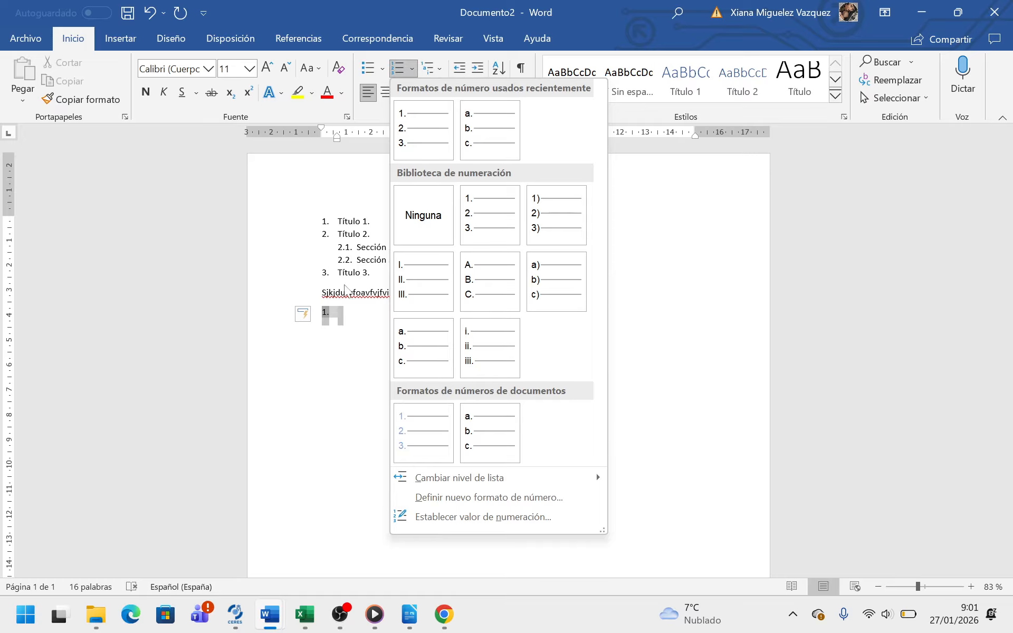
{"action": "left_click", "coordinate": [431, 519]}
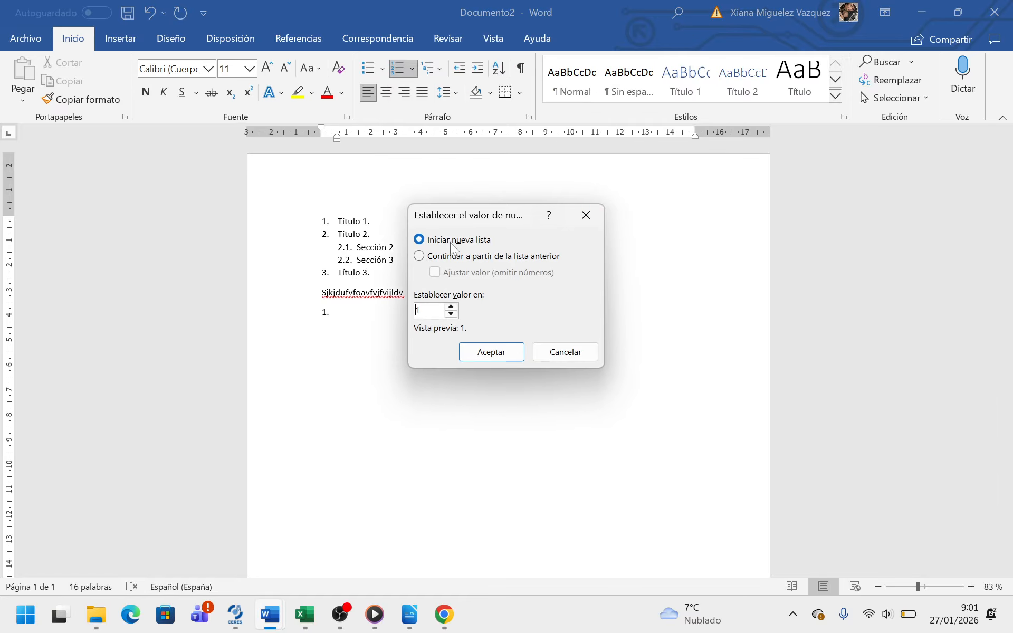
{"action": "left_click", "coordinate": [418, 259]}
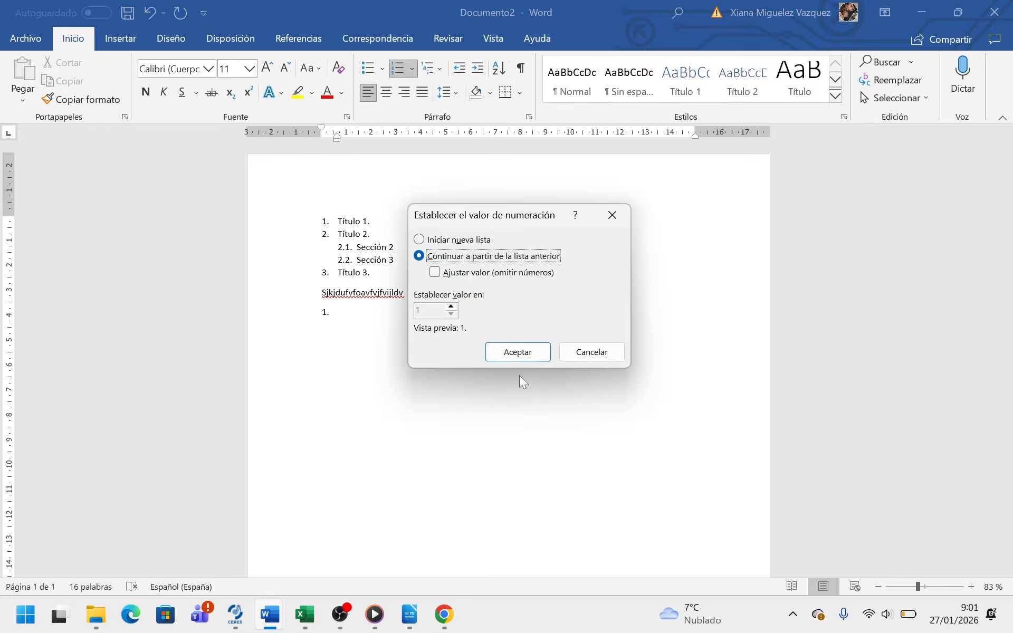
{"action": "right_click", "coordinate": [325, 314]}
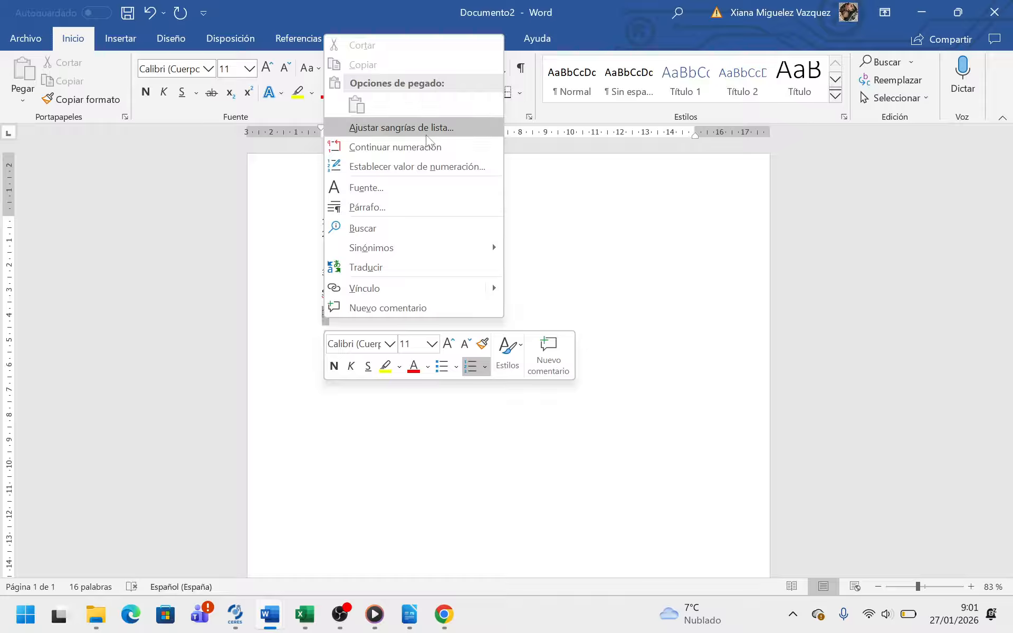
{"action": "left_click", "coordinate": [429, 148]}
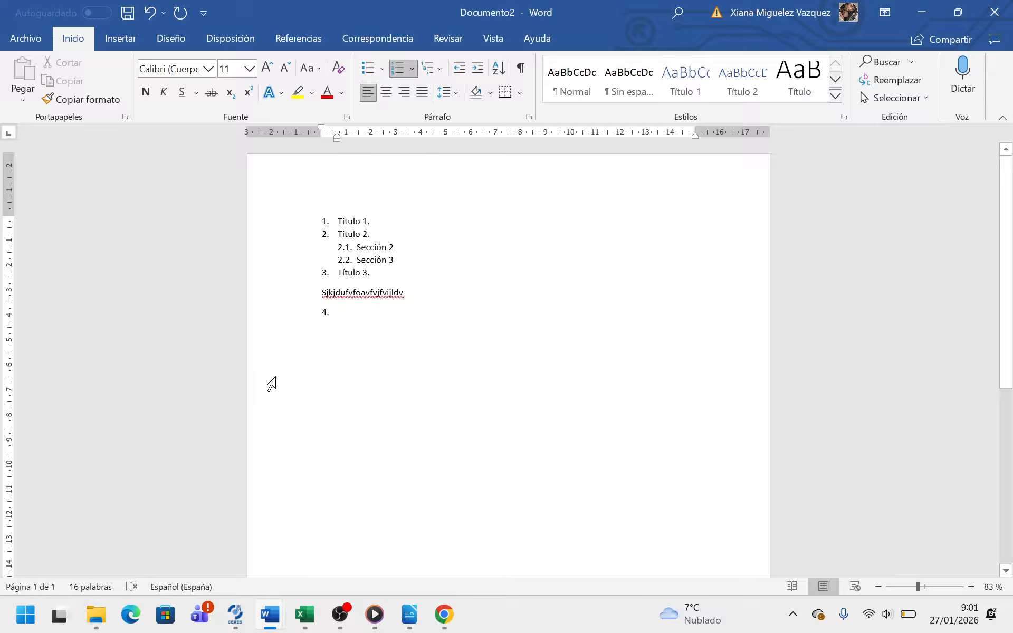
{"action": "left_click", "coordinate": [325, 312]}
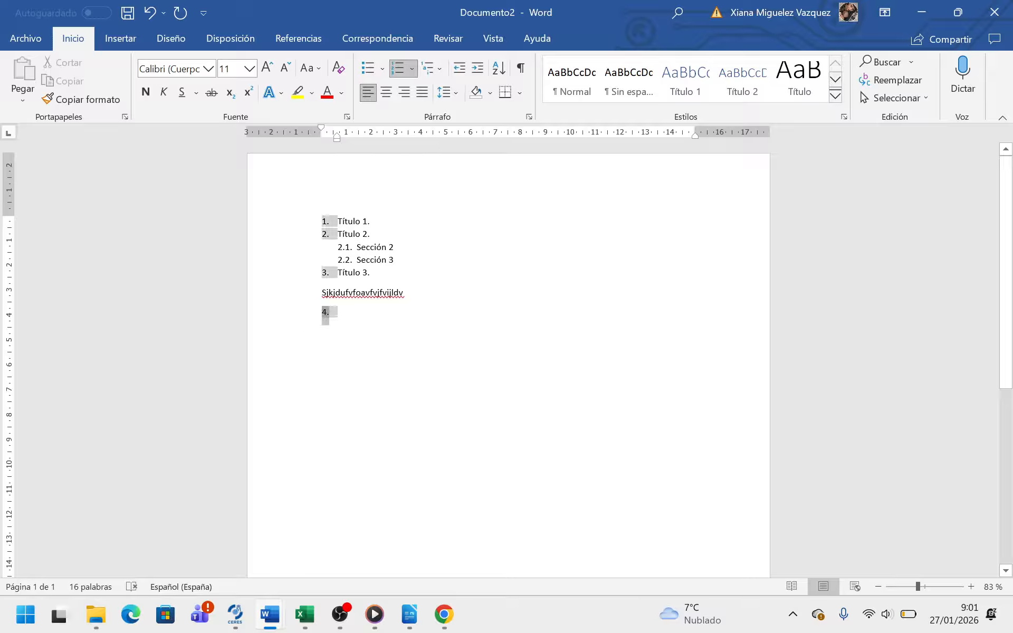
{"action": "left_click", "coordinate": [343, 334]}
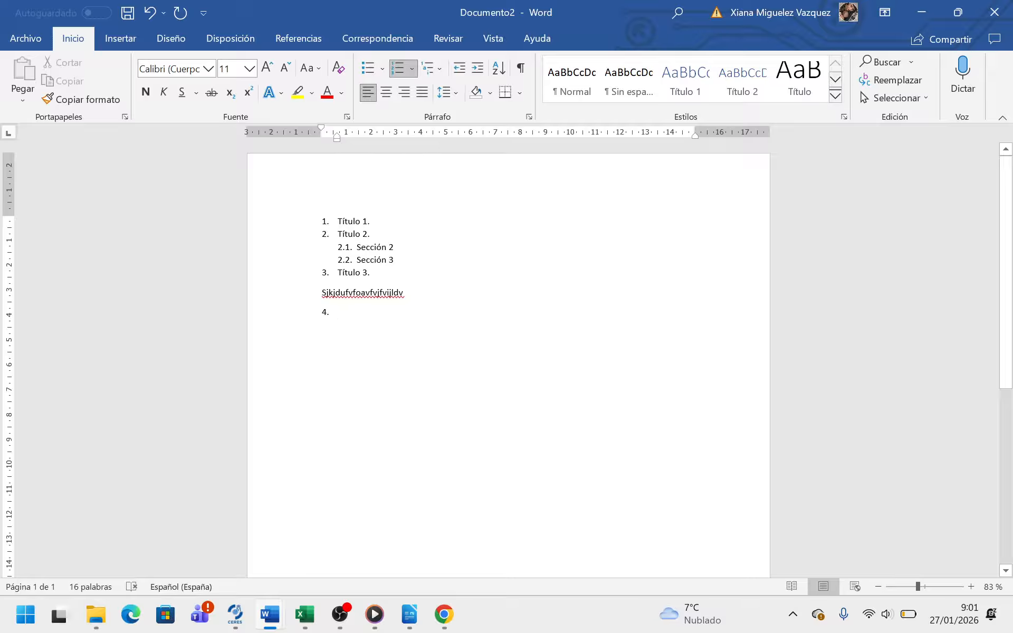
{"action": "double_click", "coordinate": [340, 316]}
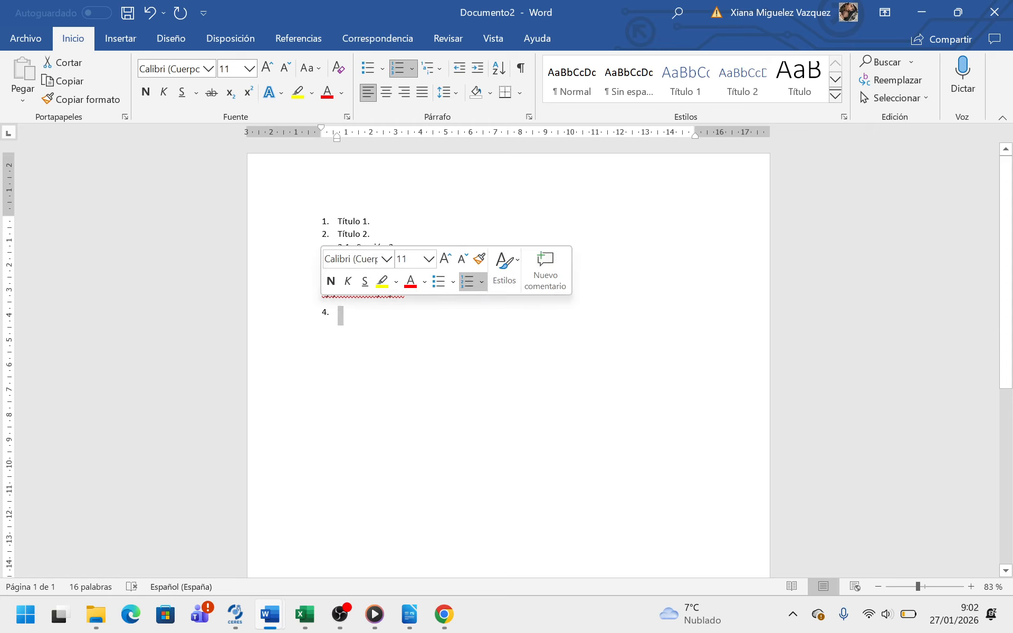
Remove the numbering from the empty list item below the plain paragraph.
{"action": "left_click", "coordinate": [339, 314]}
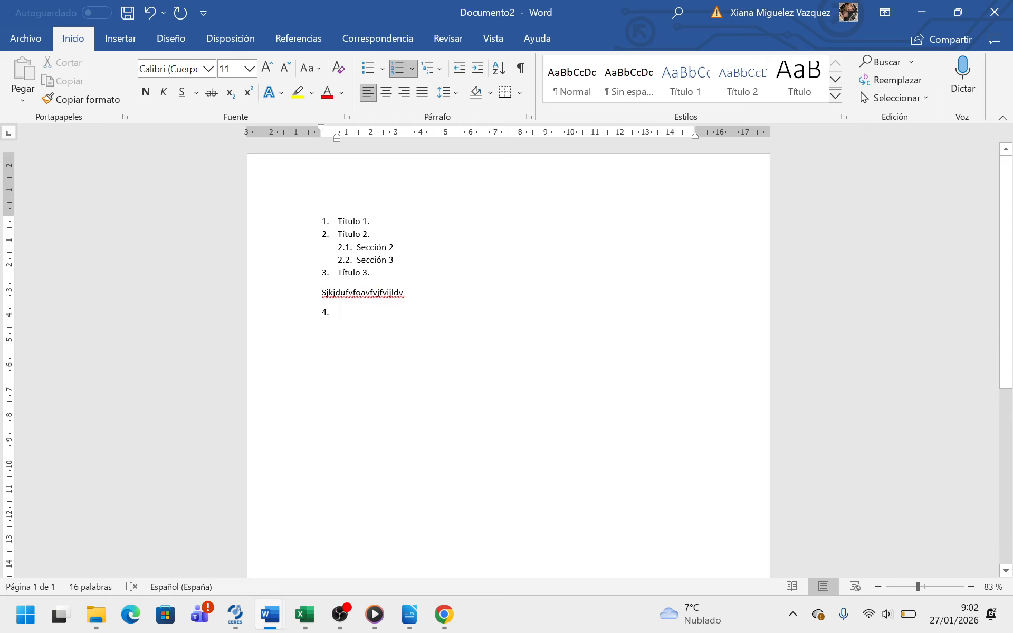
{"action": "left_click", "coordinate": [325, 312]}
{"action": "left_click", "coordinate": [338, 312]}
{"action": "key", "text": "BackSpace"}
{"action": "key", "text": "BackSpace"}
{"action": "key", "text": "BackSpace"}
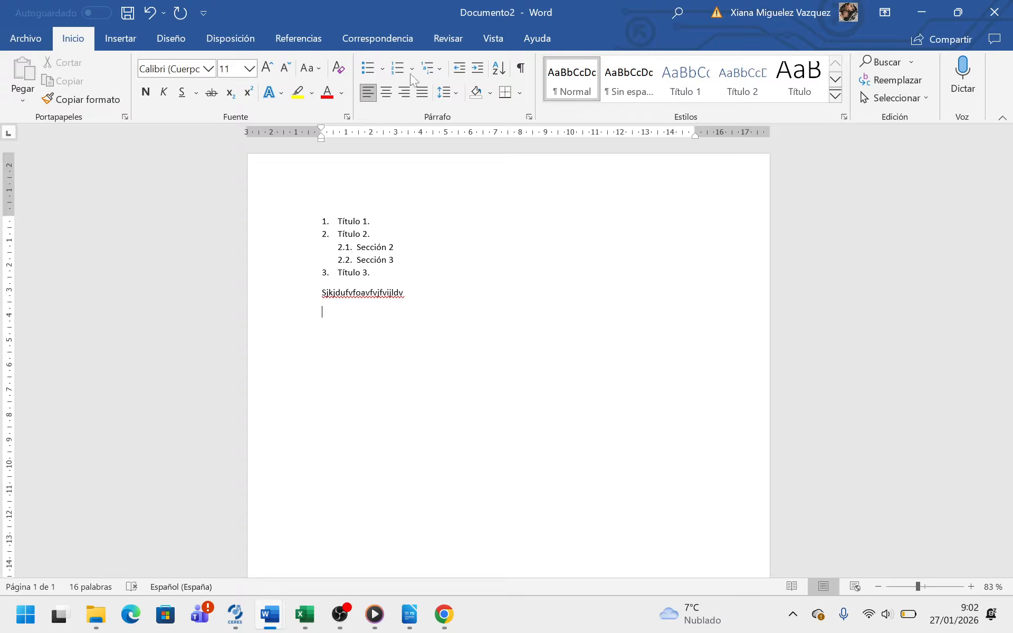
Number the empty line below the plain paragraph with the multilevel list, continuing the previous numbering, and enter "Título 4.".
{"action": "left_click", "coordinate": [422, 67]}
{"action": "left_click", "coordinate": [453, 136]}
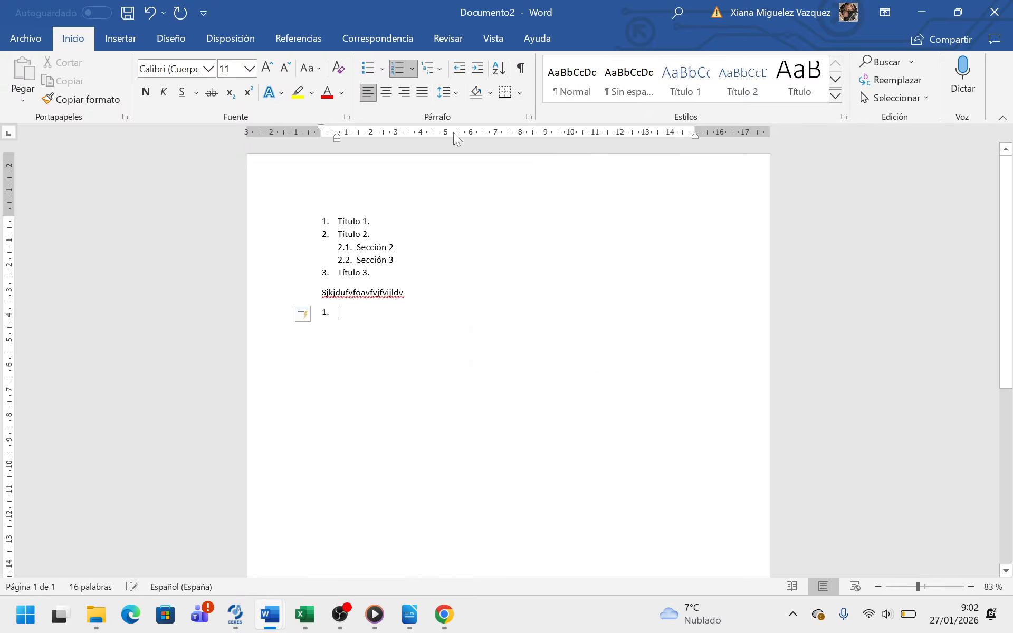
{"action": "left_click", "coordinate": [325, 312]}
{"action": "right_click", "coordinate": [325, 312]}
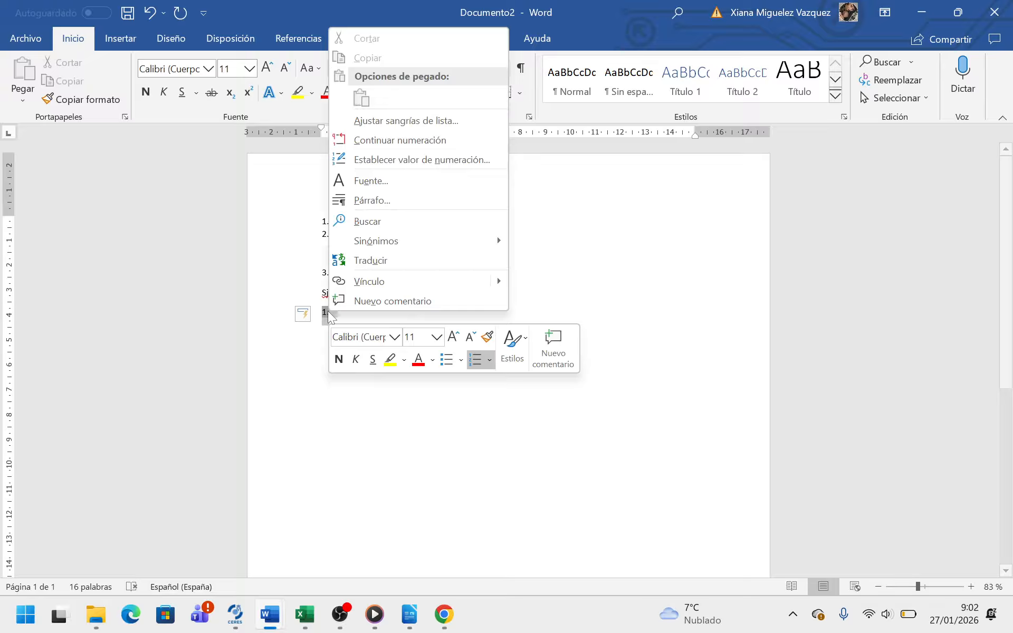
{"action": "left_click", "coordinate": [411, 143]}
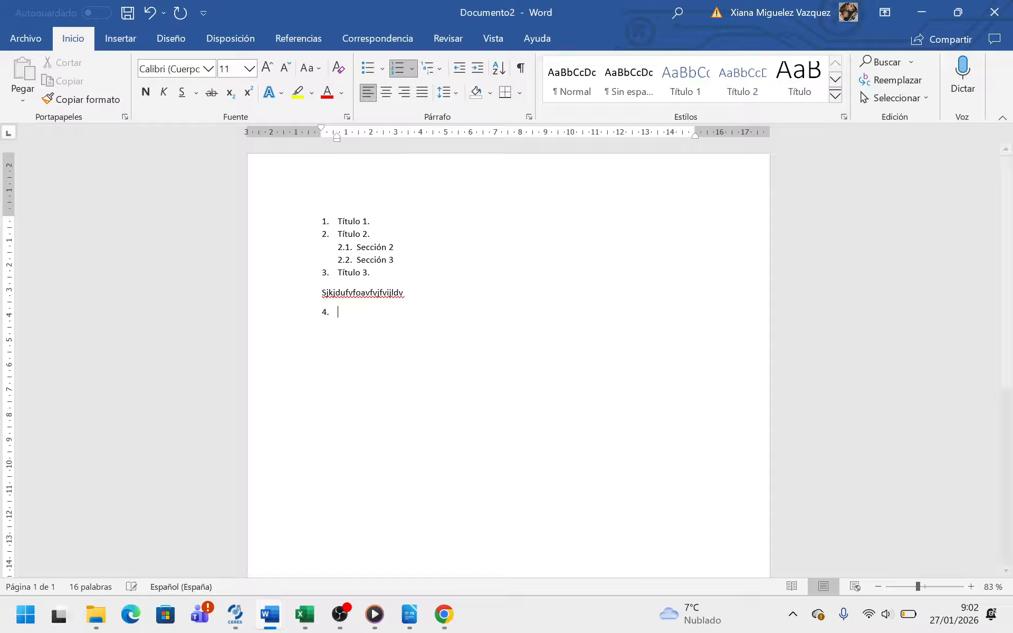
{"action": "type", "text": "Título 4."}
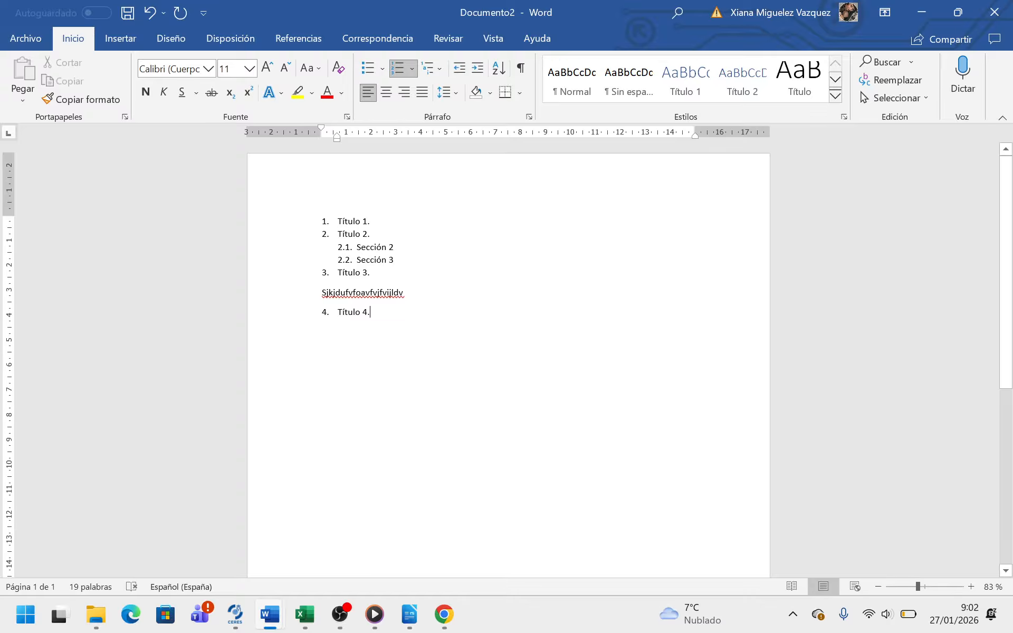
Open the definition of a new multilevel list and examine the number font options and the settings of its individual levels.
{"action": "left_click", "coordinate": [437, 70]}
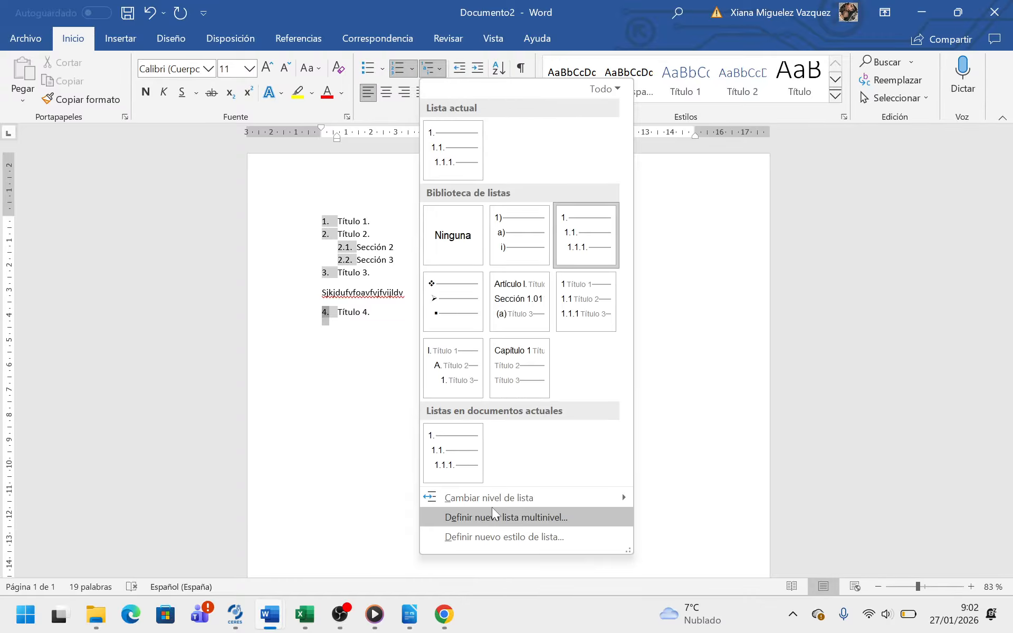
{"action": "left_click", "coordinate": [502, 519]}
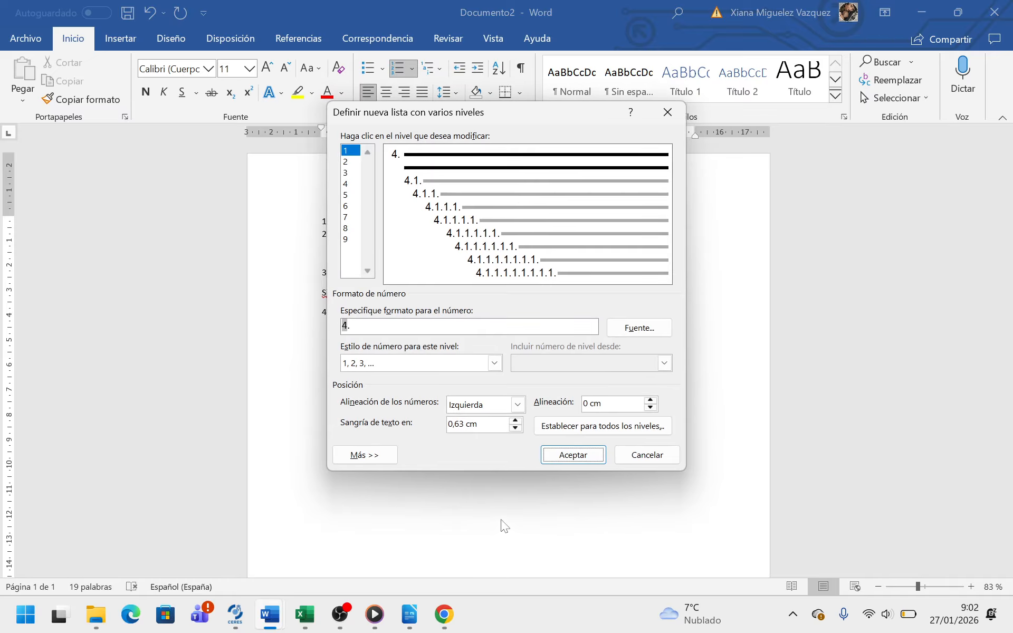
{"action": "left_click", "coordinate": [626, 331]}
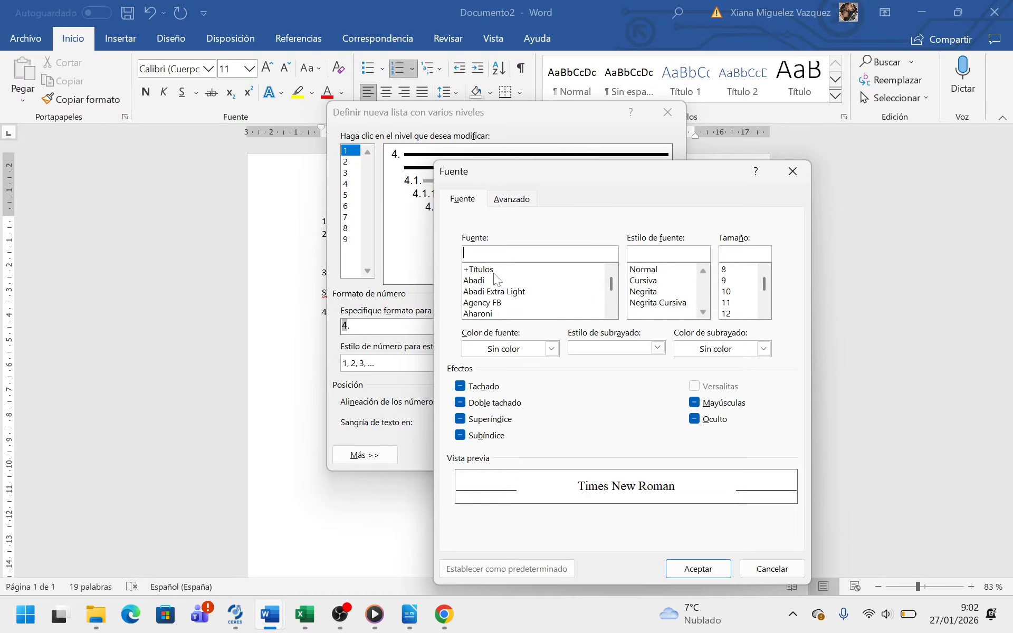
{"action": "left_click", "coordinate": [792, 177]}
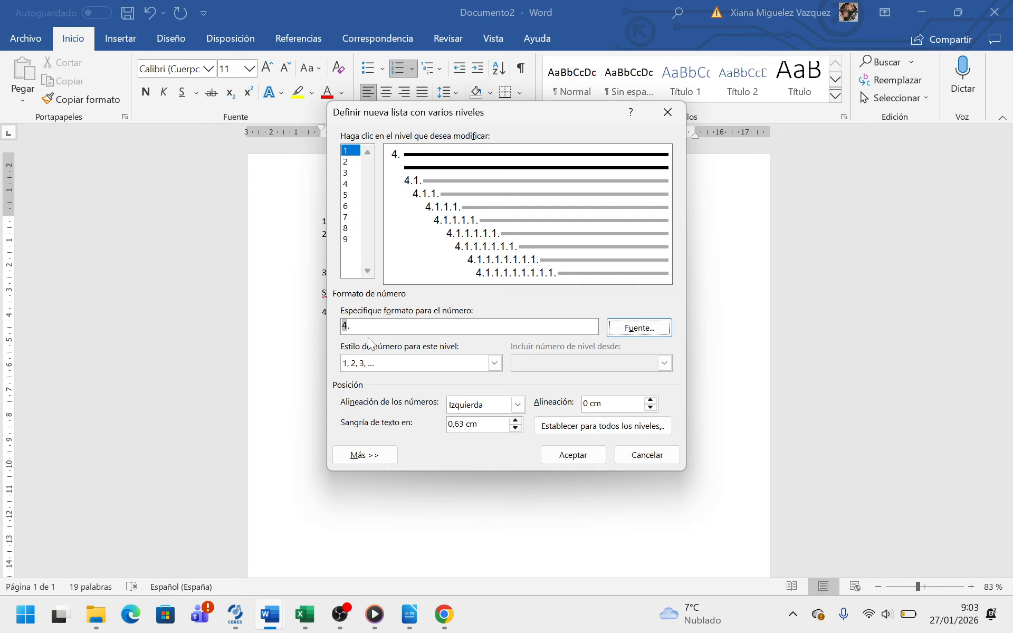
{"action": "left_click", "coordinate": [350, 162]}
{"action": "left_click", "coordinate": [351, 183]}
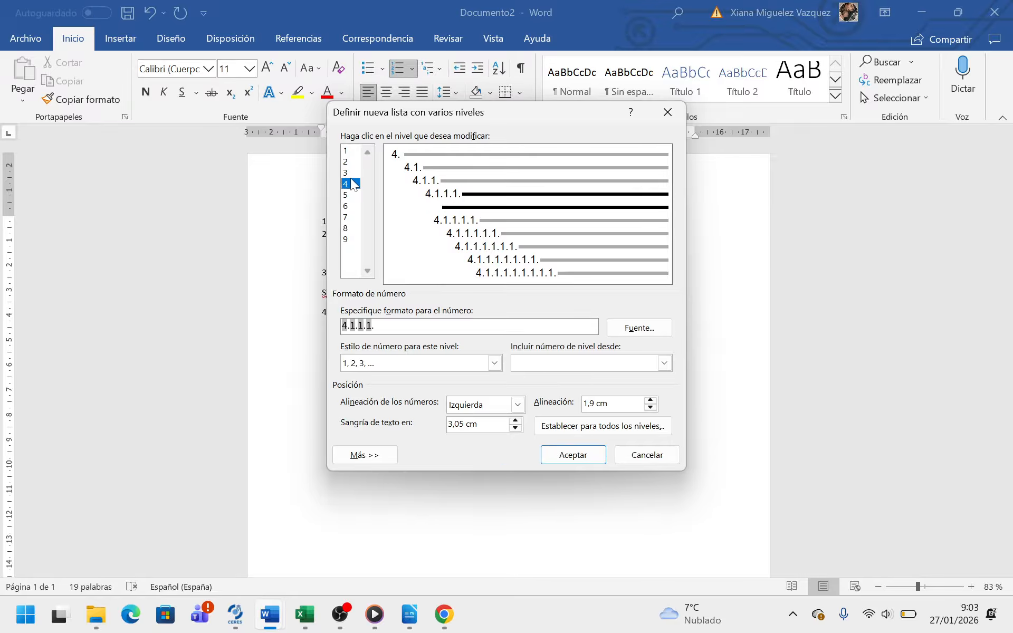
{"action": "left_click", "coordinate": [354, 195]}
{"action": "left_click", "coordinate": [352, 206]}
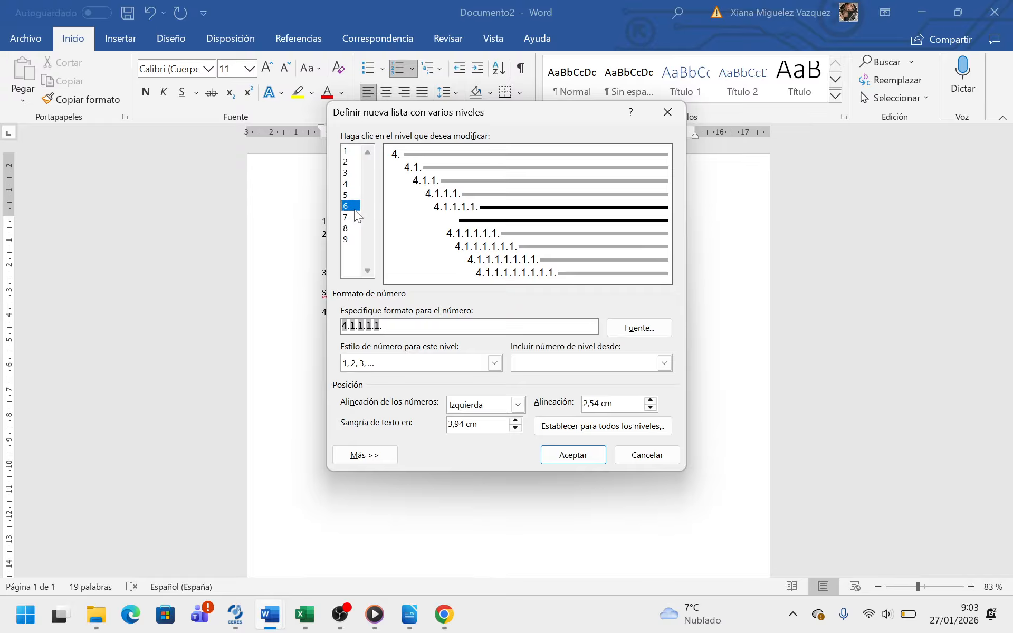
{"action": "left_click", "coordinate": [346, 151]}
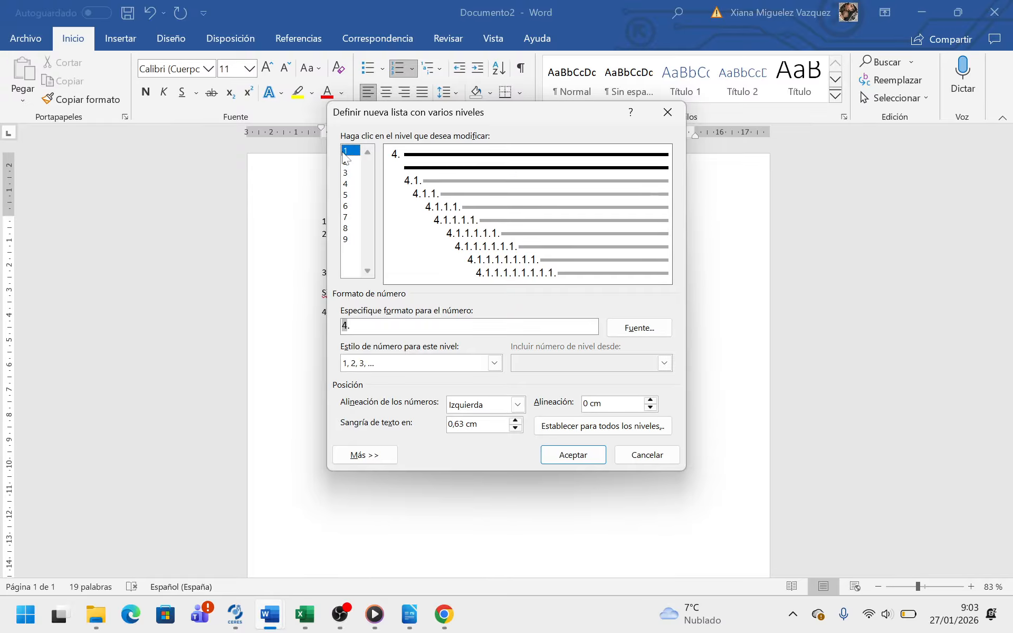
Show the additional multilevel list options, keep "Toda la lista" as the scope of the changes and accept the definition.
{"action": "left_click", "coordinate": [346, 459]}
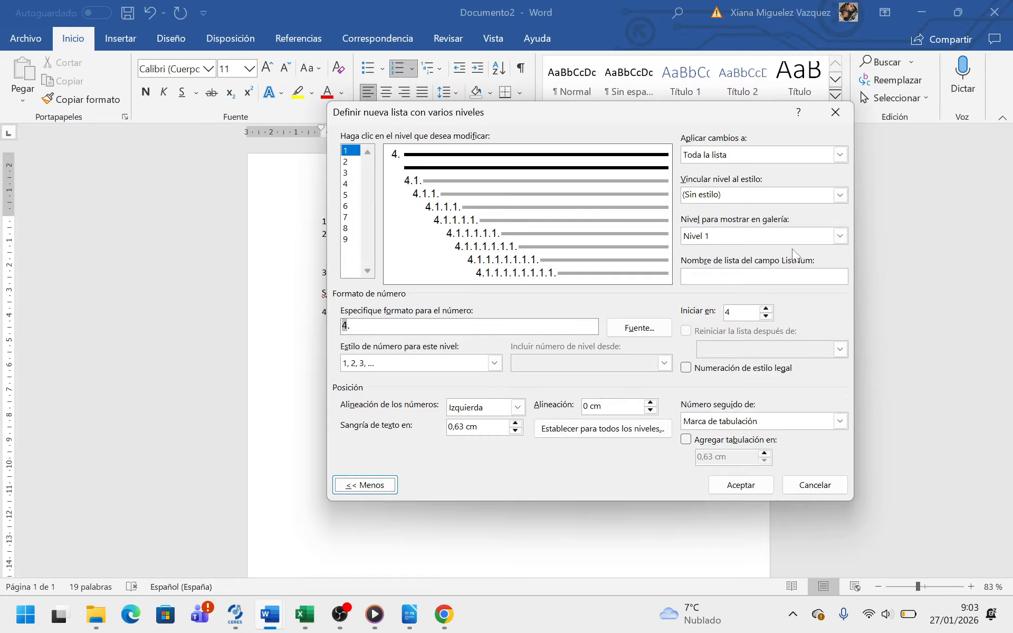
{"action": "left_click", "coordinate": [839, 158]}
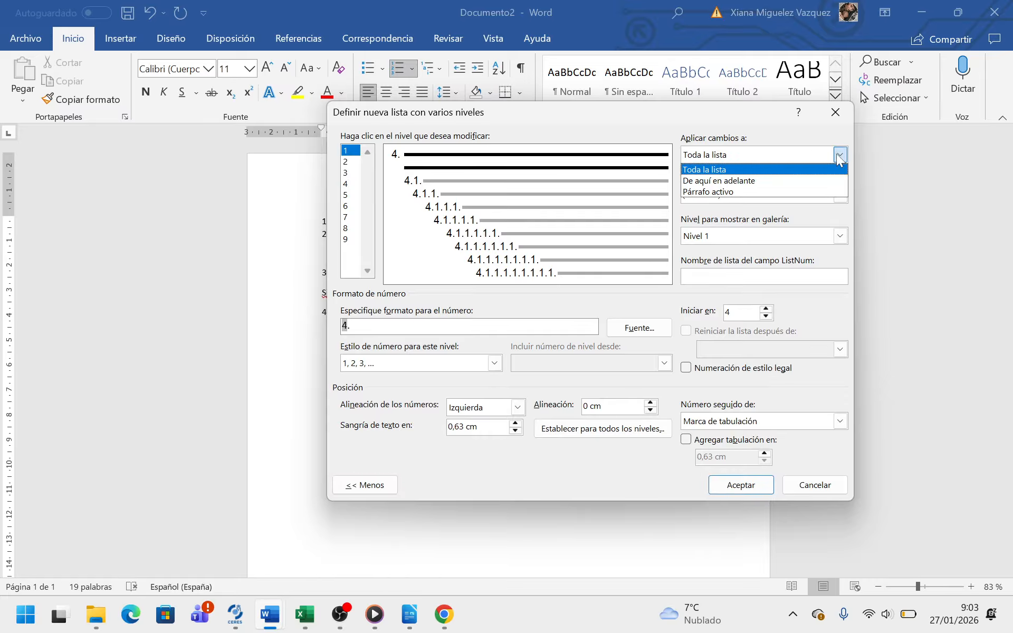
{"action": "left_click", "coordinate": [839, 156]}
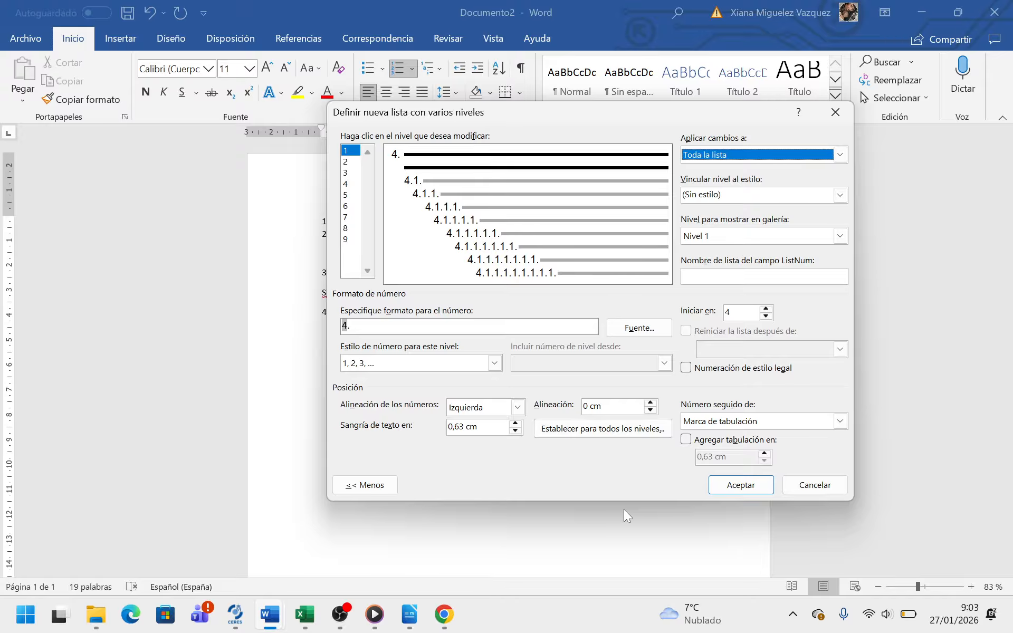
{"action": "left_click", "coordinate": [742, 485]}
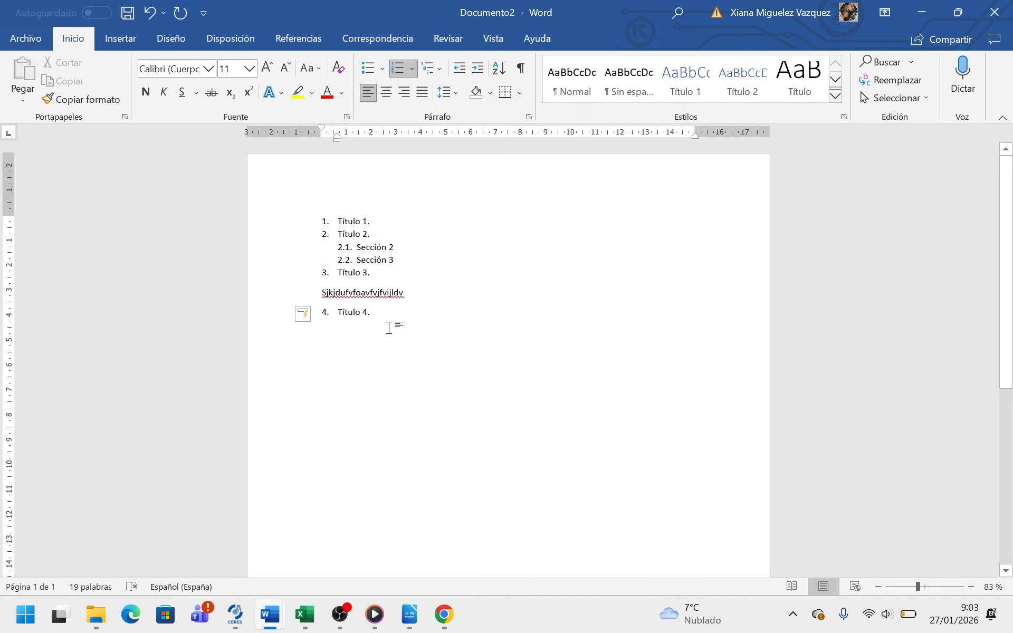
End the list after "Título 4." and enter the plain paragraphs "Jklsdcmlkdmcdlkvmdl", "Jkdcdkjvnvjfsovfsvkjv" and "jdskcdslcdalsclajvjav" below it.
{"action": "key", "text": "Return"}
{"action": "key", "text": "Return"}
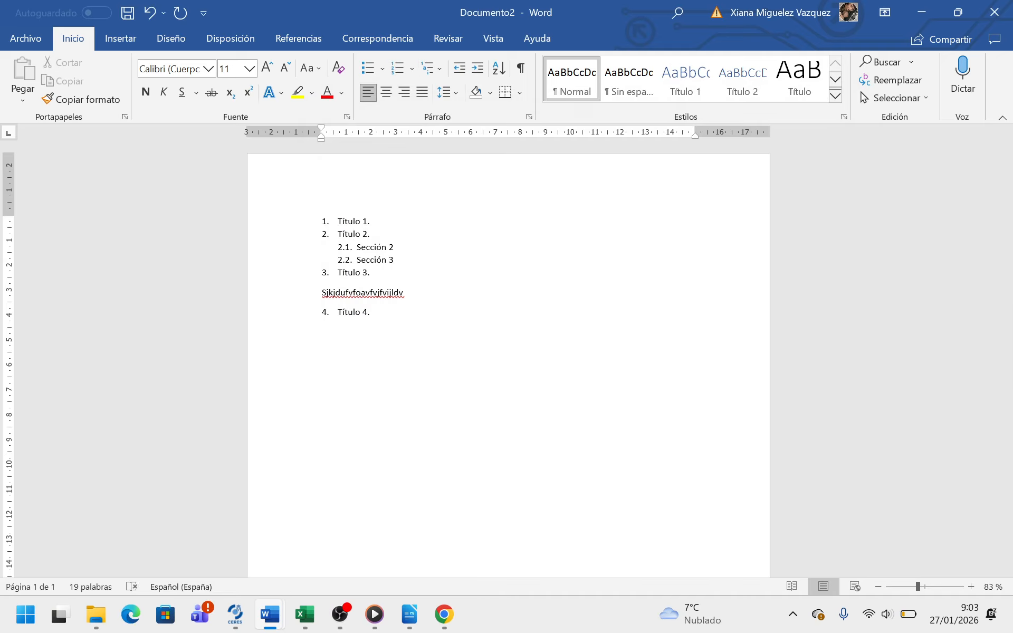
{"action": "type", "text": "jklsdcmlkdmcdlkvmdl"}
{"action": "key", "text": "Return"}
{"action": "type", "text": "jkdcdk"}
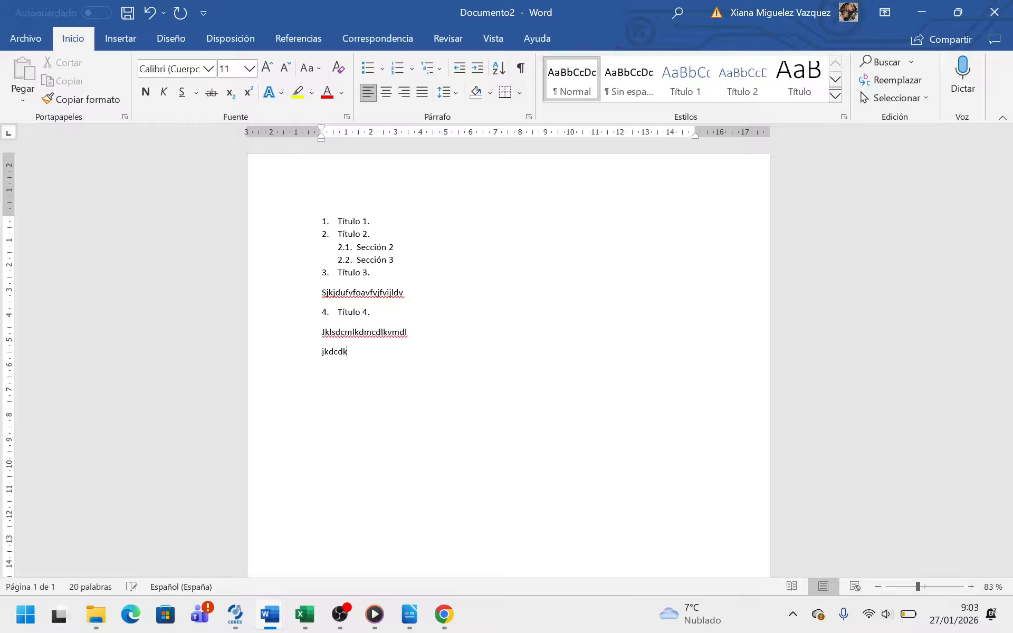
{"action": "type", "text": "jvnvjfsovfsvkjv"}
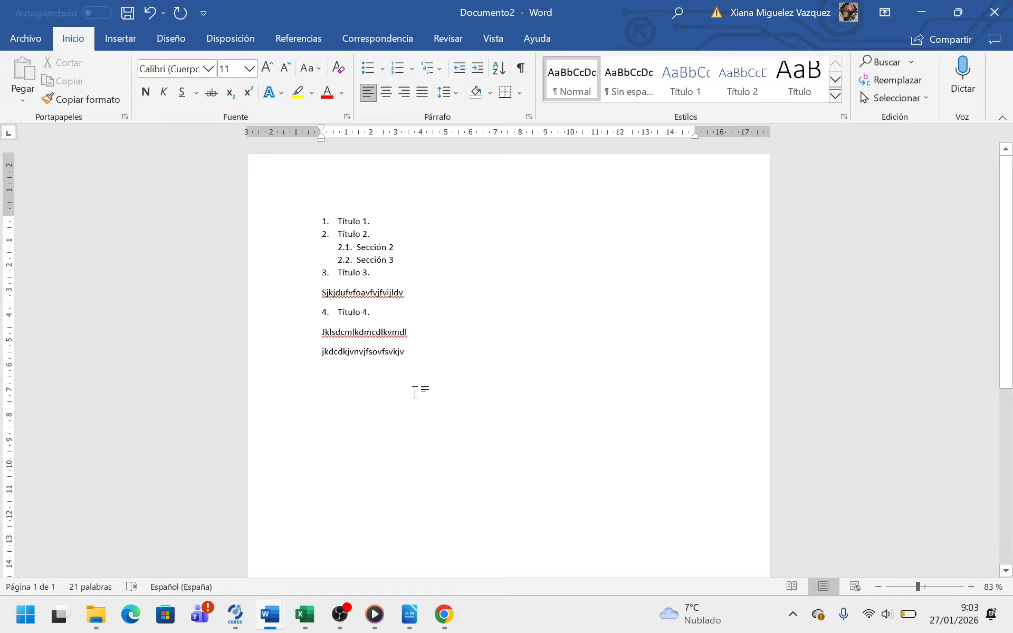
{"action": "key", "text": "Return"}
{"action": "type", "text": "jdskcdslcdalsclajvjav"}
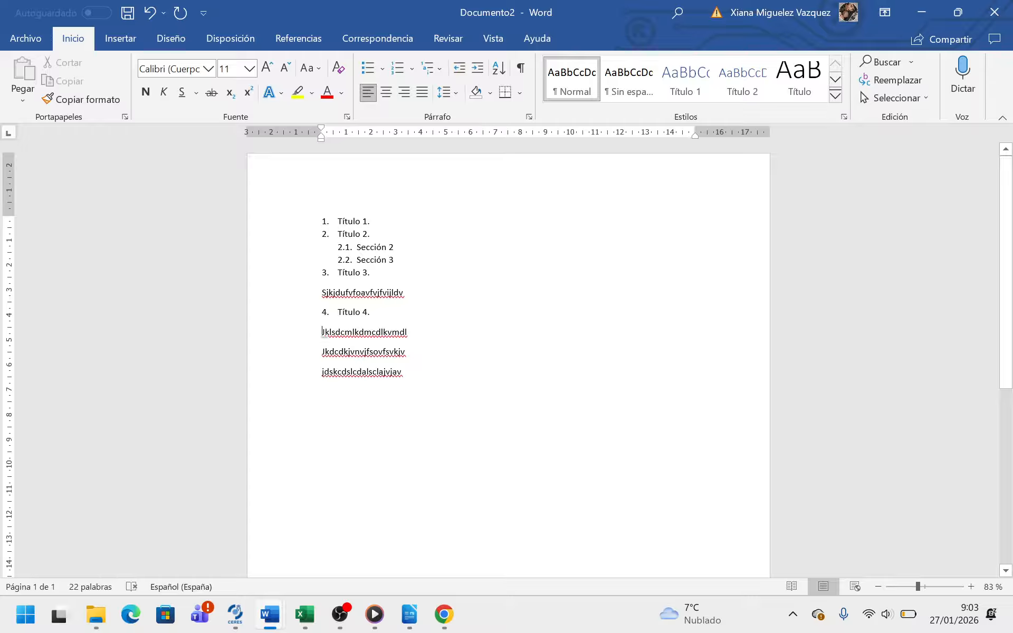
Apply the solid round bullet to the first and third plain paragraphs below "Título 4.".
{"action": "triple_click", "coordinate": [323, 332]}
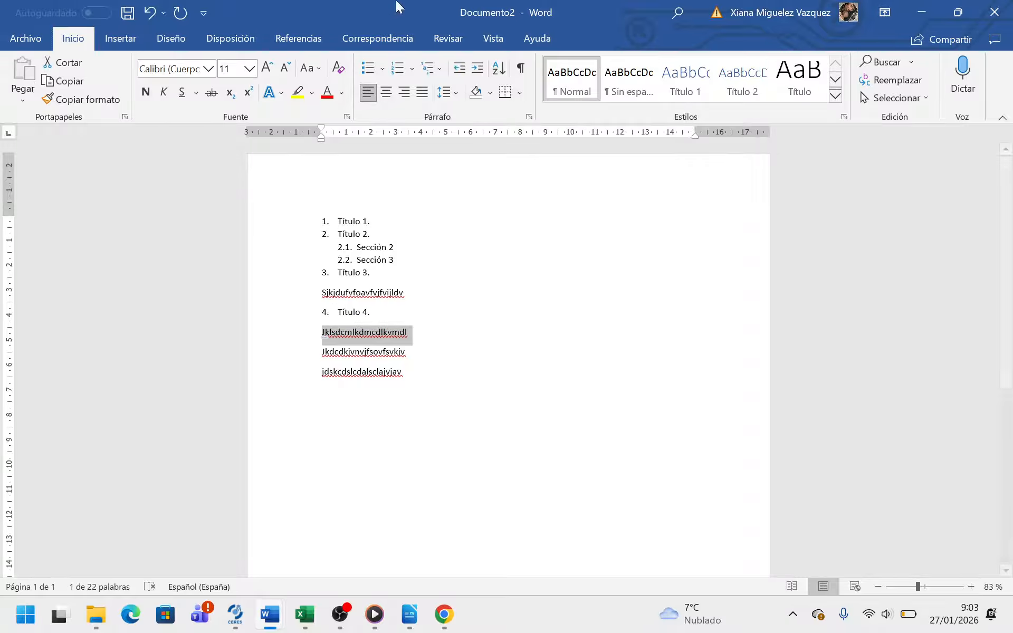
{"action": "left_click", "coordinate": [384, 68]}
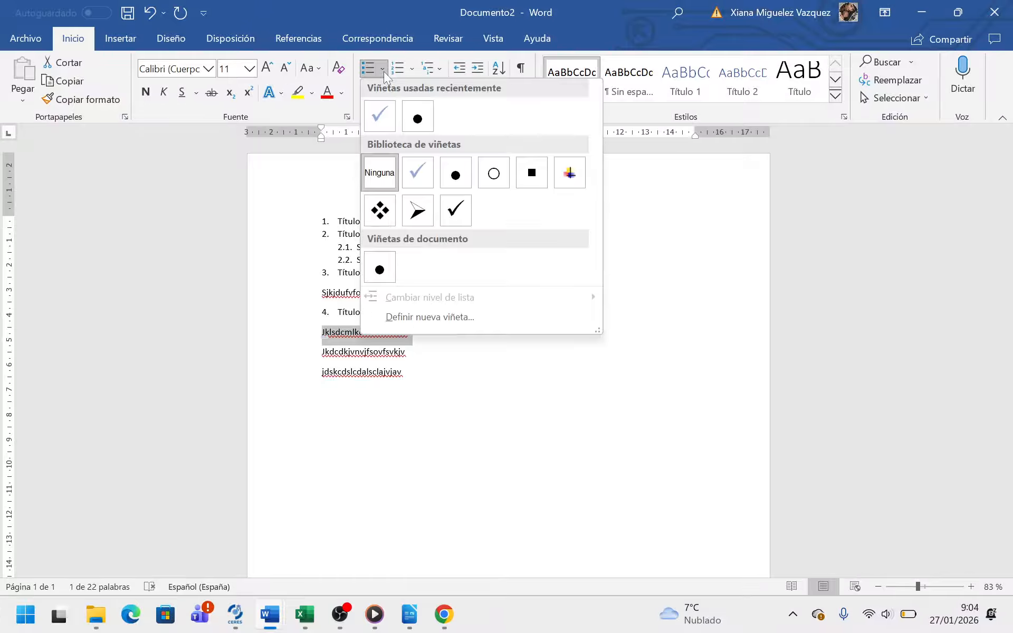
{"action": "left_click", "coordinate": [416, 121]}
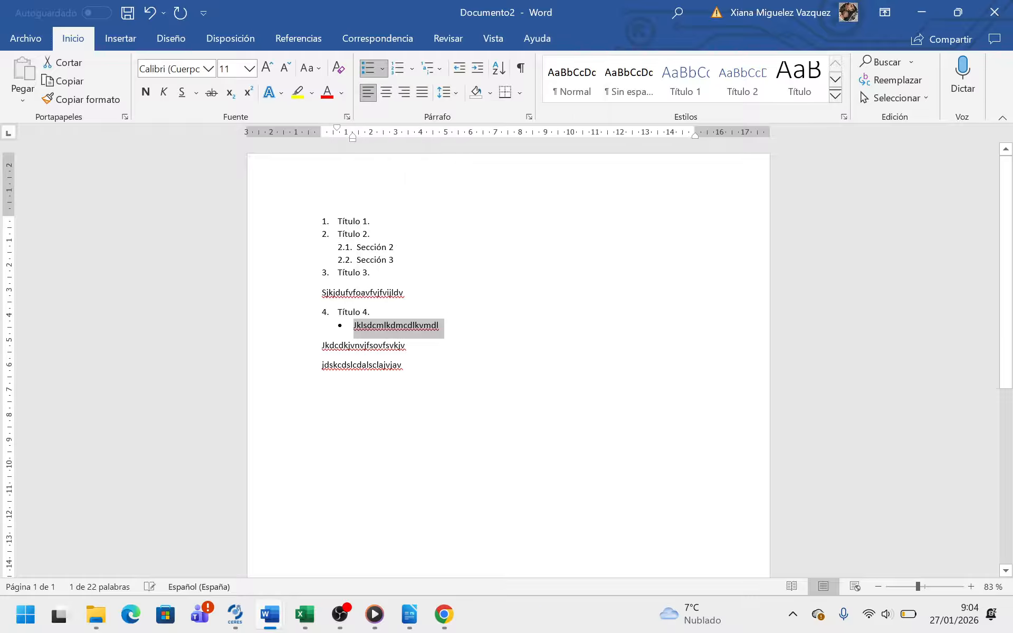
{"action": "left_click", "coordinate": [322, 366]}
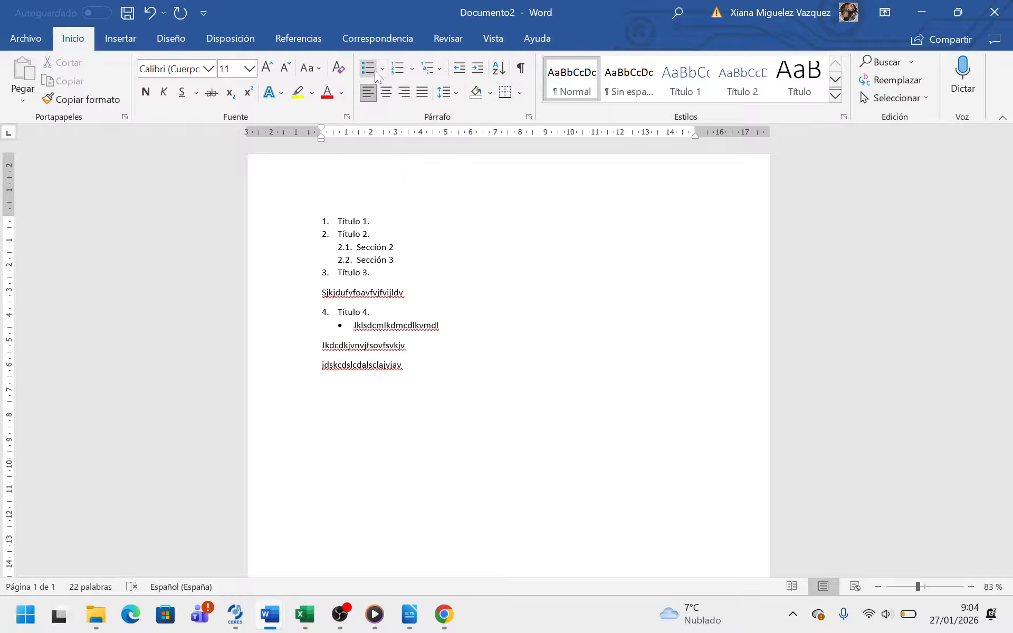
{"action": "left_click", "coordinate": [365, 68]}
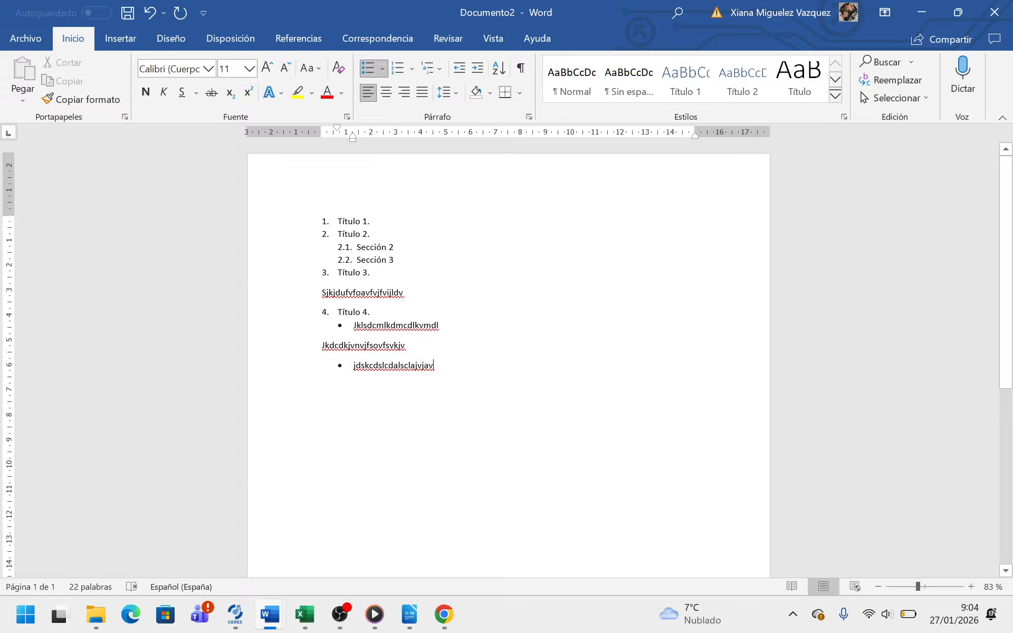
End the bulleted list after its last item and enter the plain paragraph "Jdnjdlanldianl fn" below it.
{"action": "key", "text": "Return"}
{"action": "key", "text": "Return"}
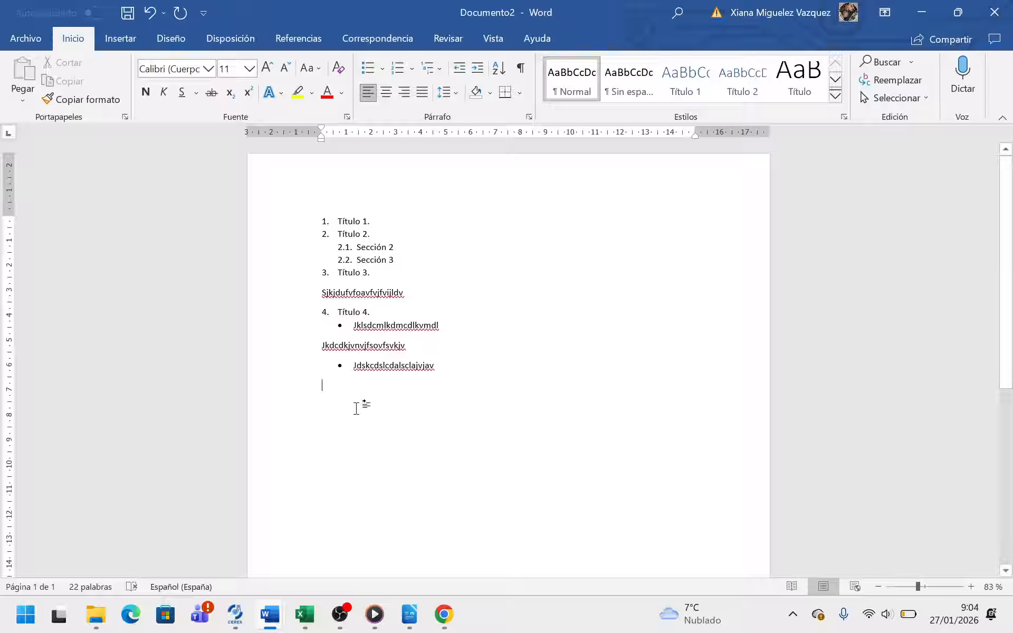
{"action": "type", "text": "jdnjdlanldianl fn"}
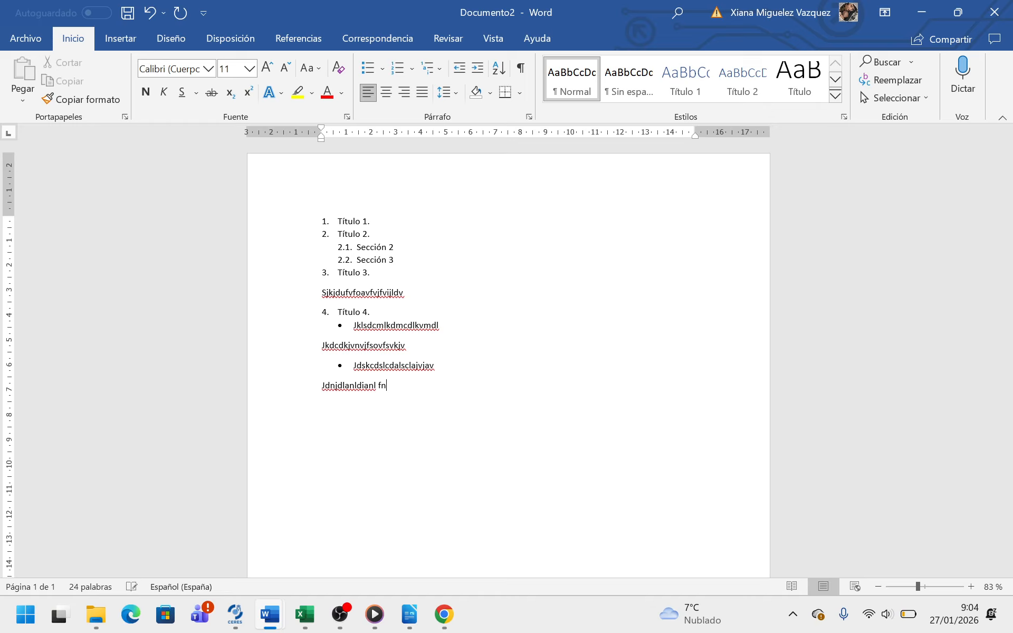
Apply the current 1., 1.1., 1.1.1. multilevel list to the last paragraph, "Jdnjdlanldianl fn".
{"action": "left_click", "coordinate": [330, 385]}
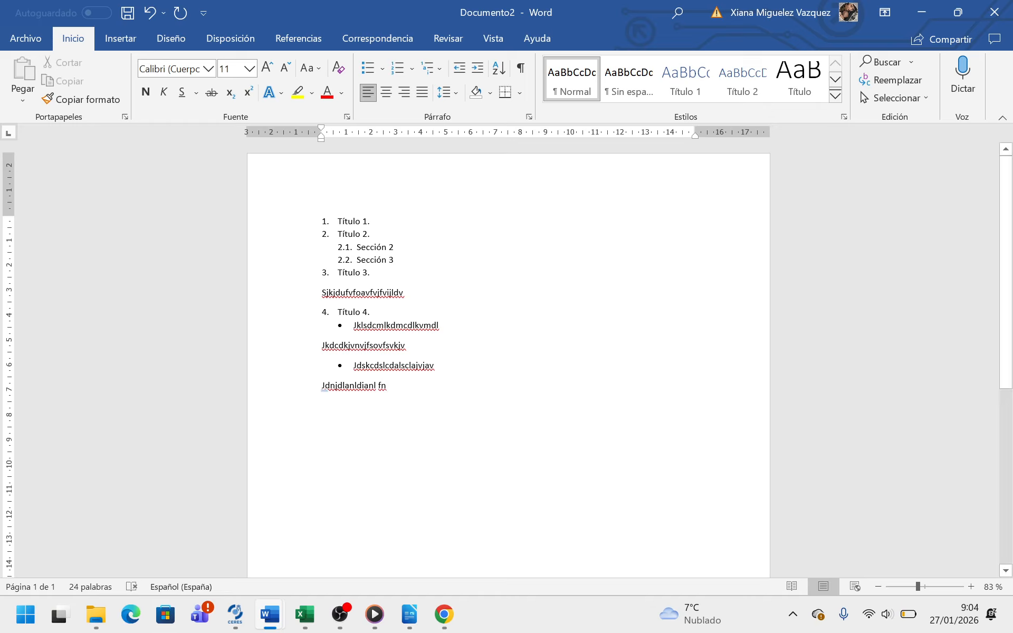
{"action": "left_click", "coordinate": [444, 67]}
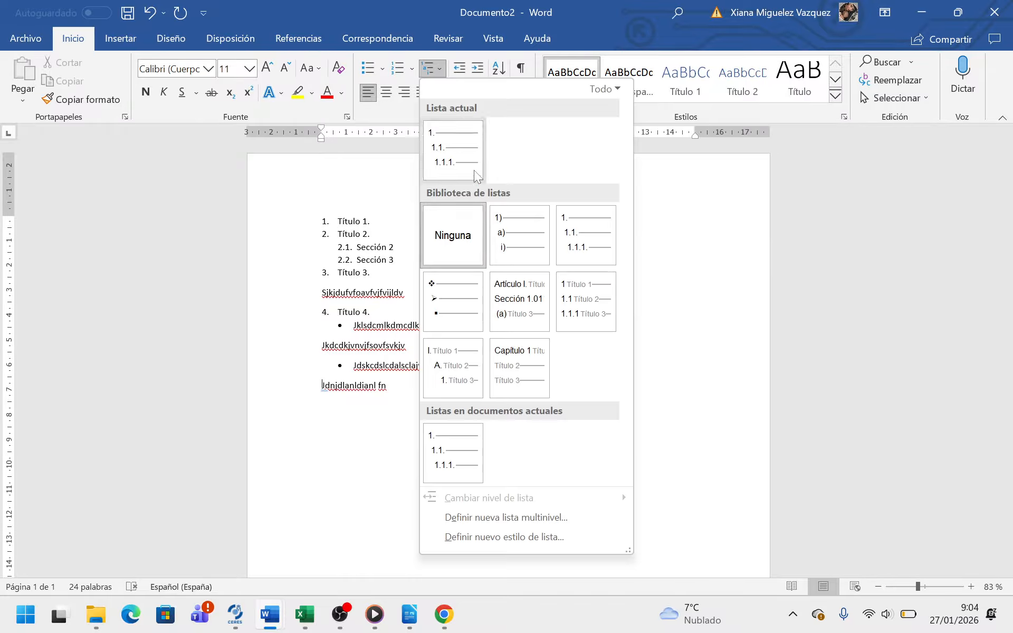
{"action": "left_click", "coordinate": [467, 154]}
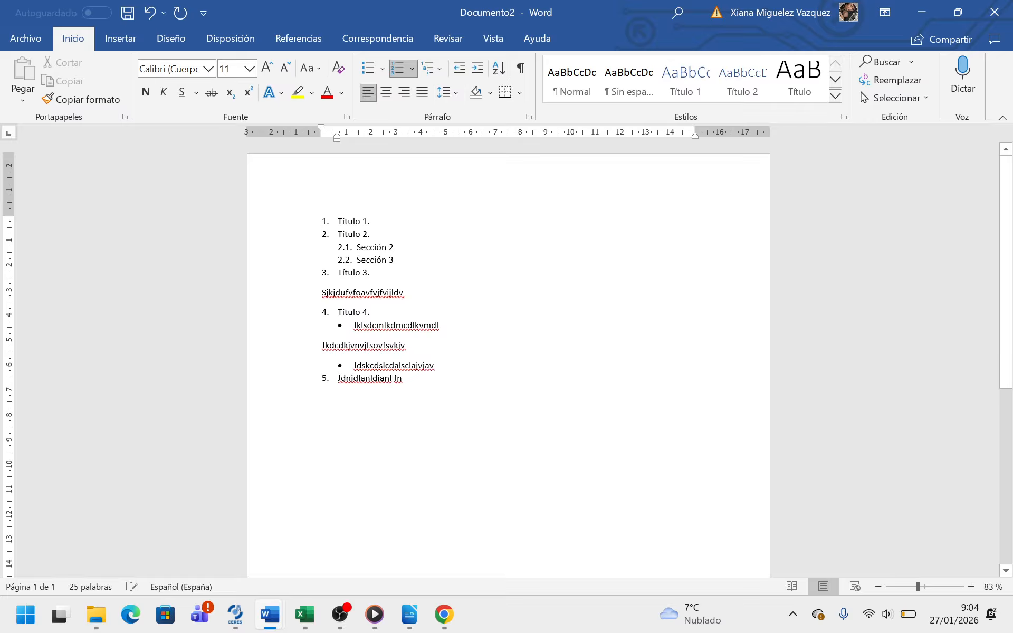
{"action": "left_click", "coordinate": [323, 385]}
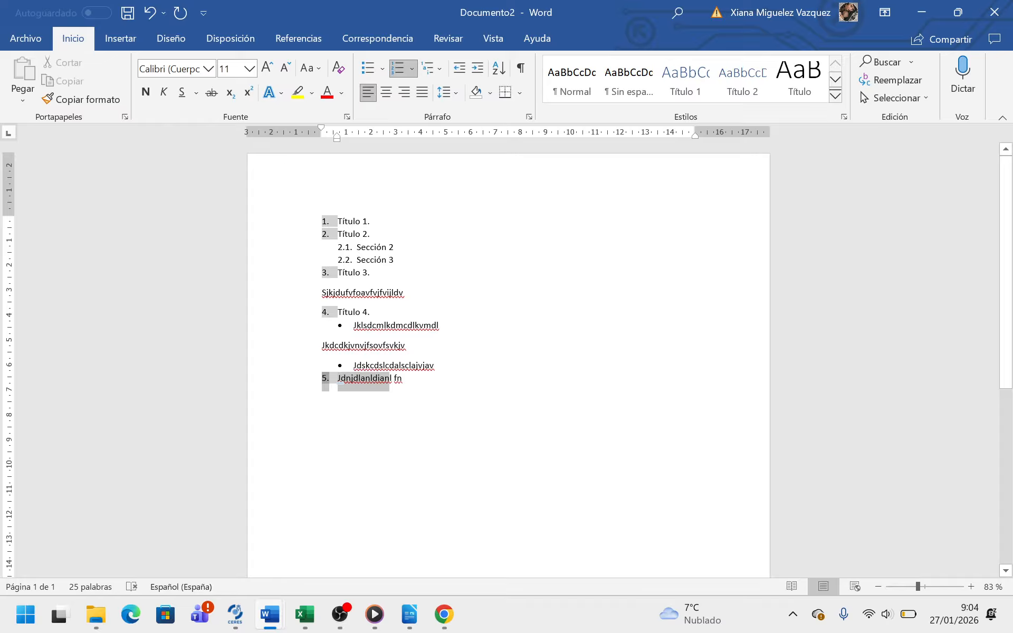
{"action": "left_click", "coordinate": [365, 378]}
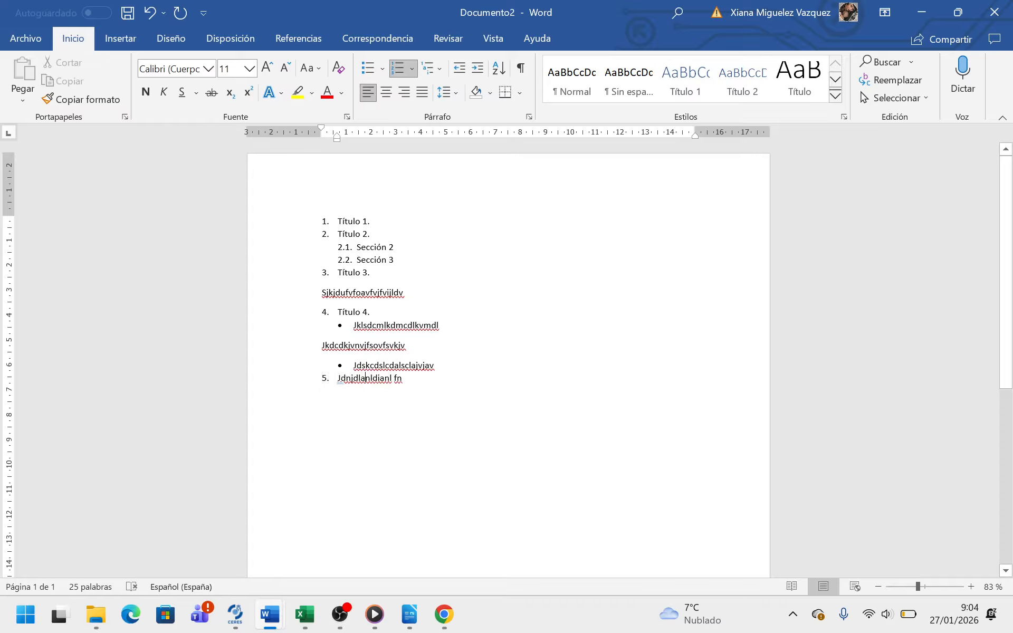